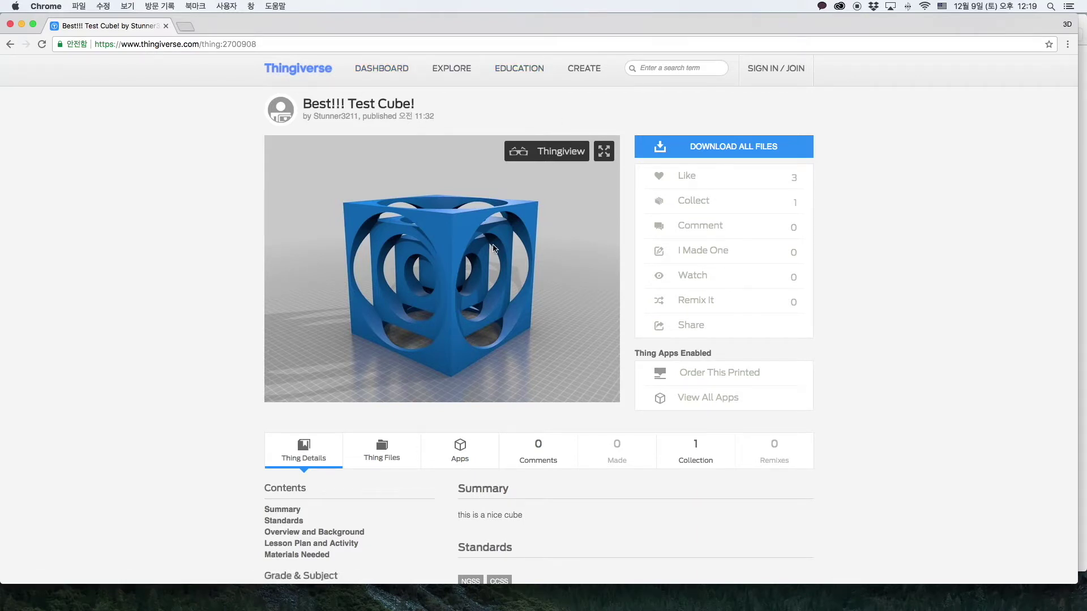
Go to the Thingiverse home page and look through its featured collections and recently made items
{"action": "left_click", "coordinate": [380, 72]}
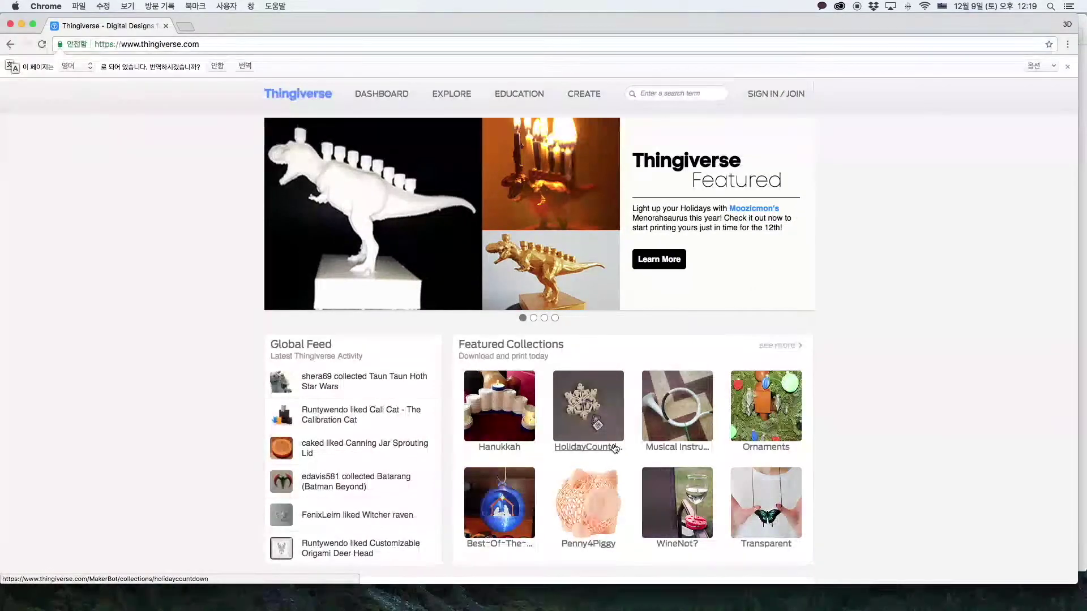
{"action": "scroll", "coordinate": [608, 450], "scroll_direction": "down", "scroll_amount": 3}
{"action": "scroll", "coordinate": [607, 449], "scroll_direction": "down", "scroll_amount": 5}
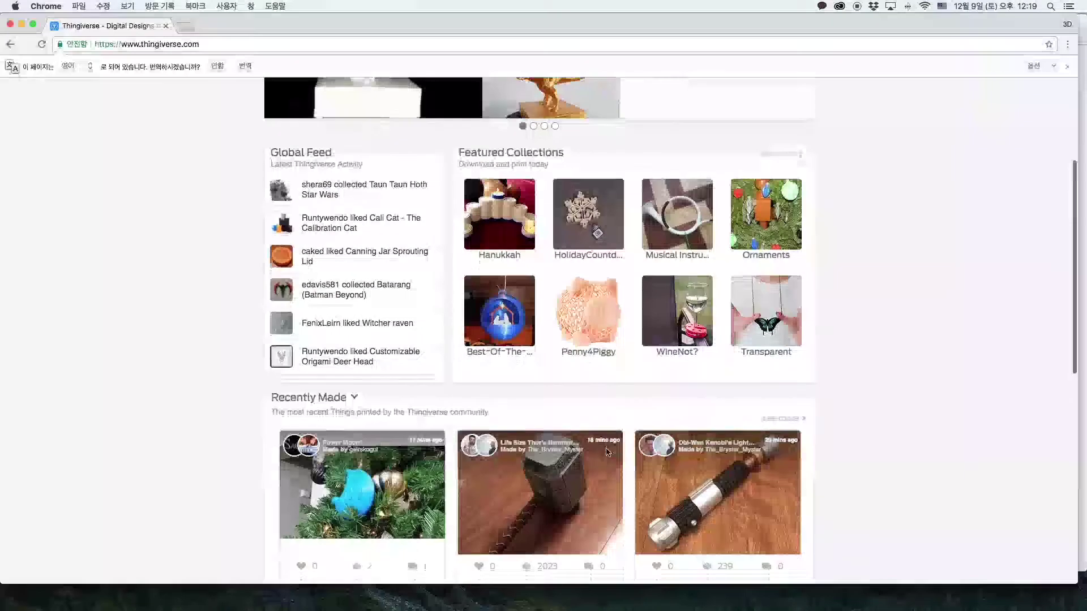
{"action": "scroll", "coordinate": [614, 447], "scroll_direction": "down", "scroll_amount": 7}
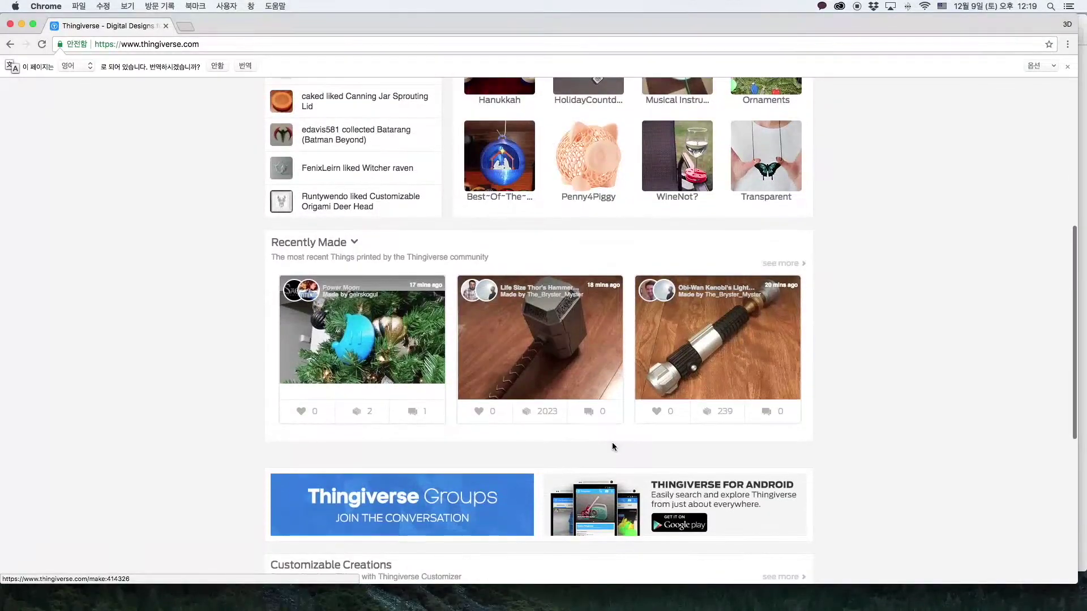
{"action": "scroll", "coordinate": [613, 447], "scroll_direction": "down", "scroll_amount": 3}
{"action": "scroll", "coordinate": [613, 447], "scroll_direction": "up", "scroll_amount": 7}
{"action": "scroll", "coordinate": [613, 447], "scroll_direction": "up", "scroll_amount": 9}
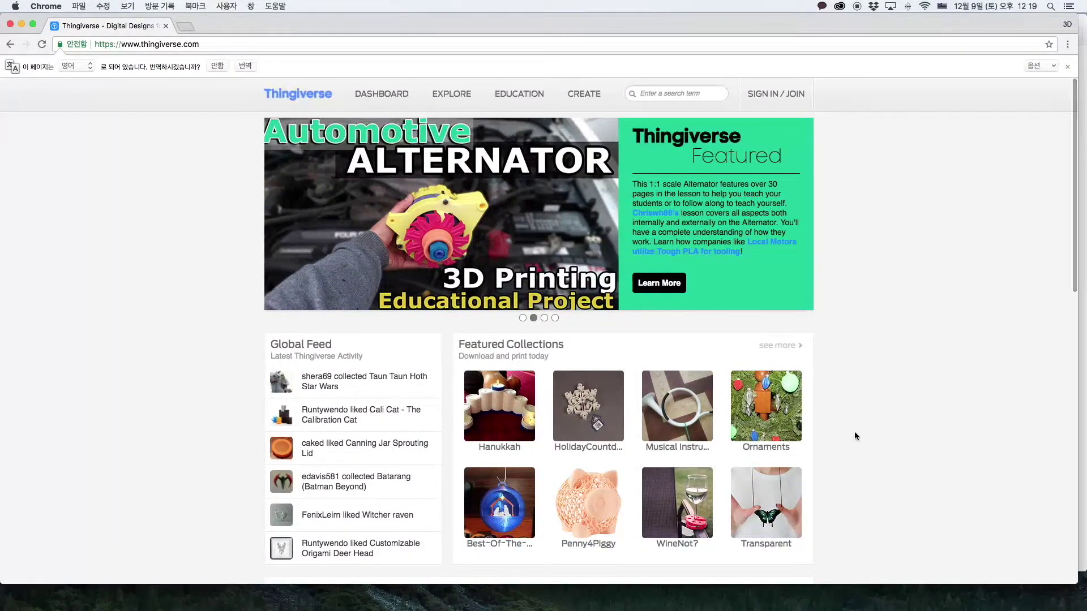
Find the "Best!!! Test Cube!" model in the 3D Printing category and download all of its files
{"action": "left_click", "coordinate": [449, 94]}
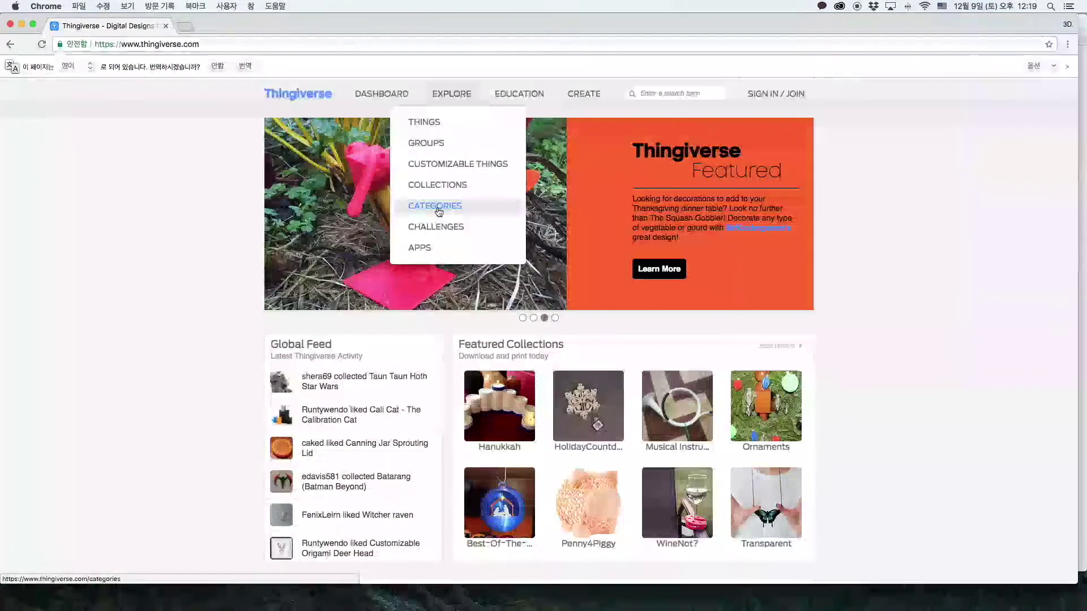
{"action": "left_click", "coordinate": [430, 207]}
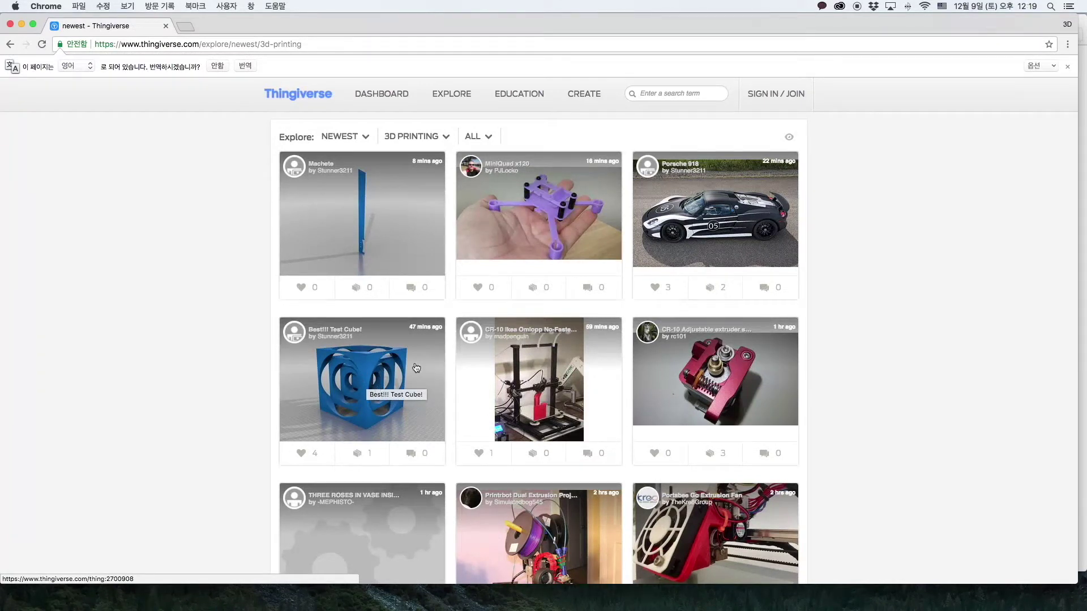
{"action": "left_click", "coordinate": [352, 379]}
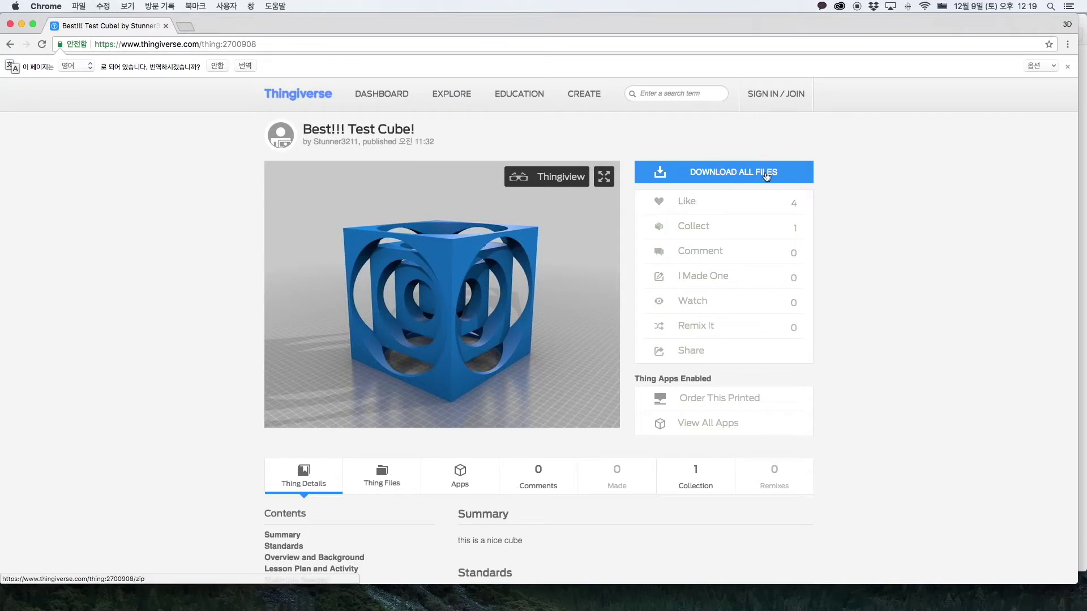
{"action": "left_click", "coordinate": [741, 175]}
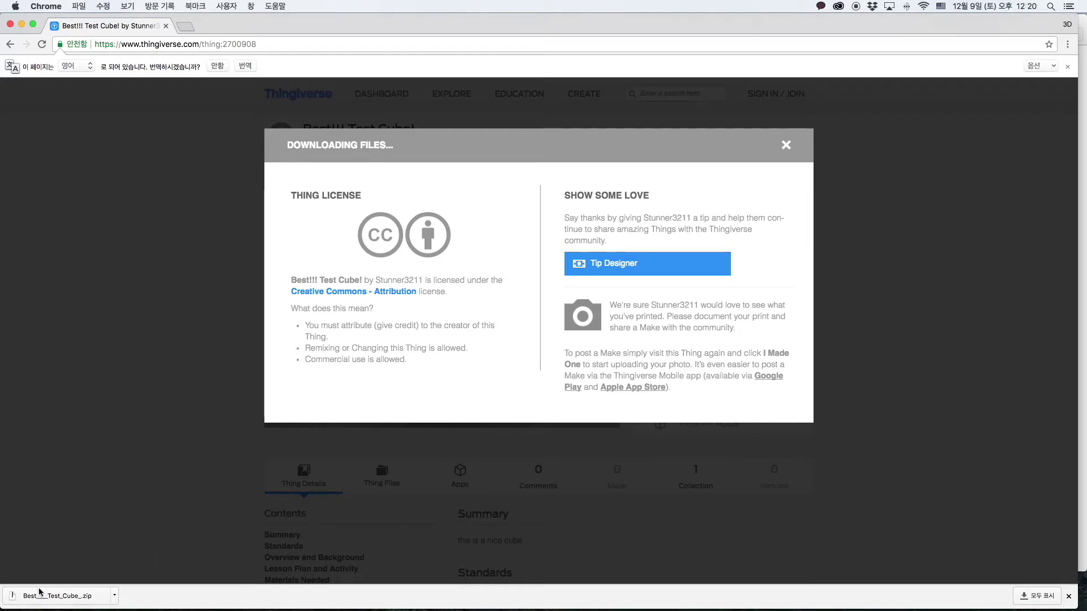
Unpack the downloaded Best___Test_Cube_.zip and preview Test_Cube.stl in its files folder from several angles
{"action": "left_click", "coordinate": [87, 601]}
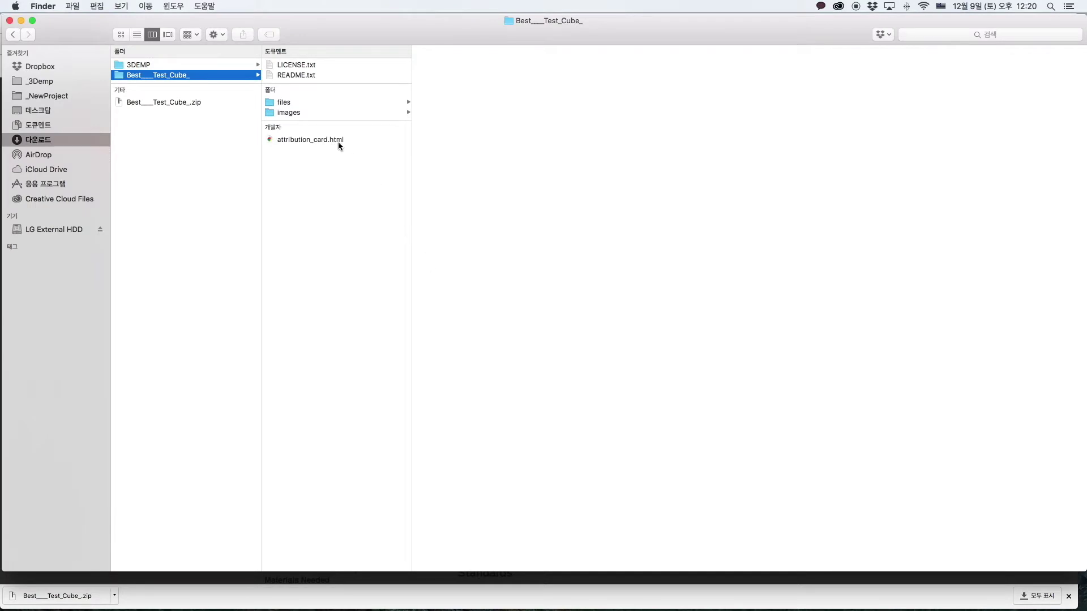
{"action": "left_click", "coordinate": [287, 104]}
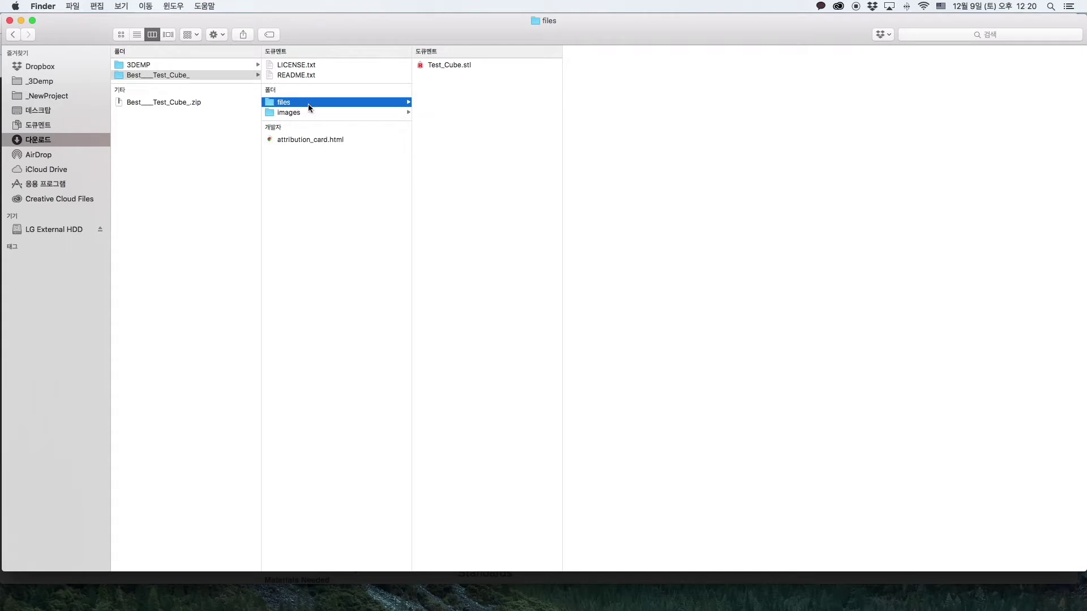
{"action": "left_click", "coordinate": [442, 64]}
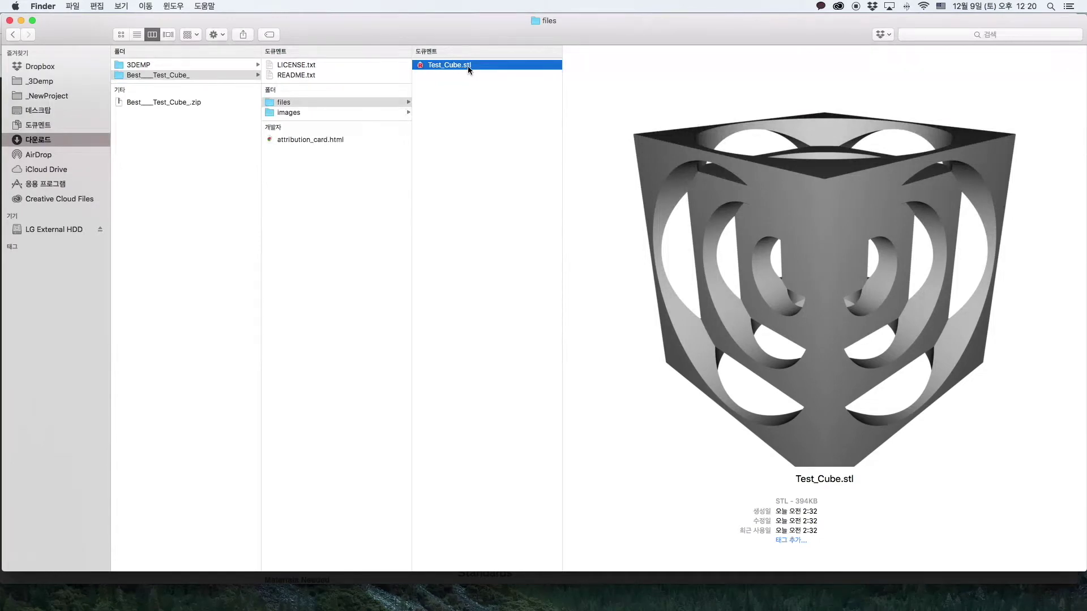
{"action": "left_click_drag", "start_coordinate": [661, 184], "coordinate": [749, 288]}
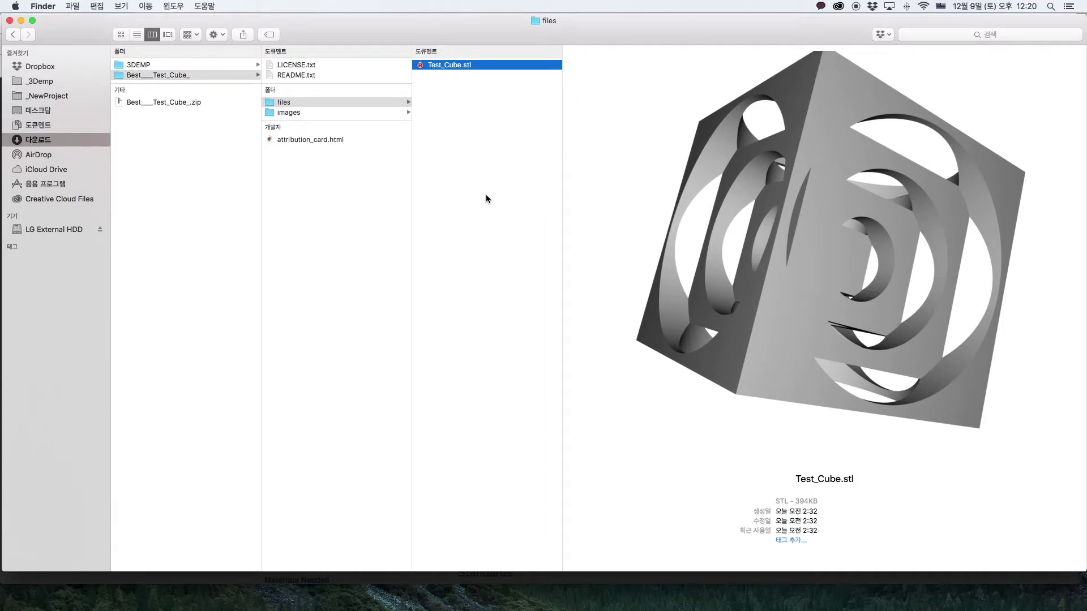
{"action": "left_click_drag", "start_coordinate": [690, 180], "coordinate": [739, 213]}
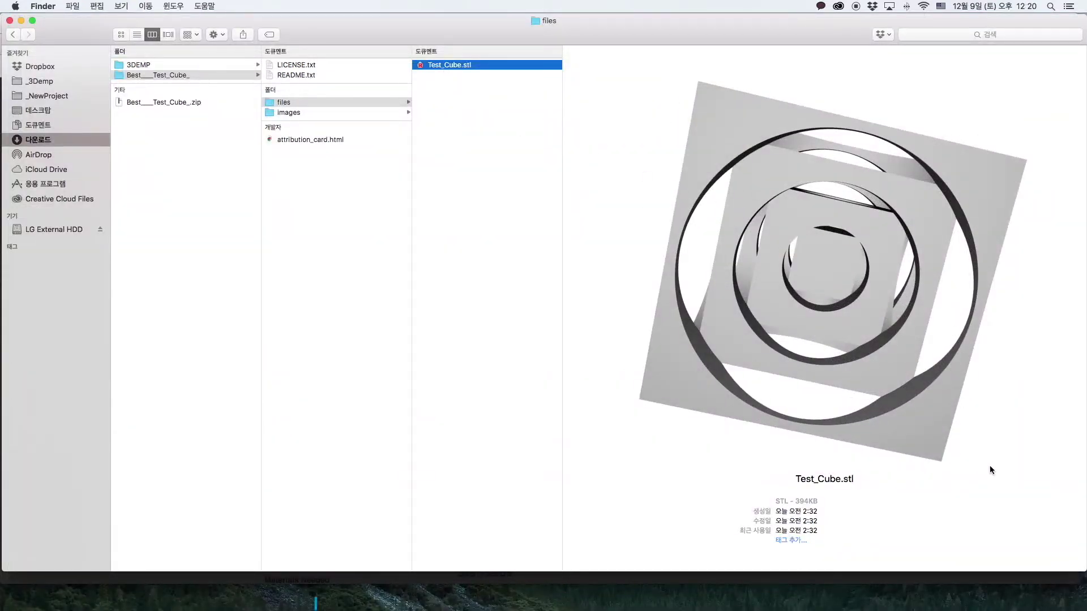
{"action": "left_click_drag", "start_coordinate": [946, 429], "coordinate": [820, 373]}
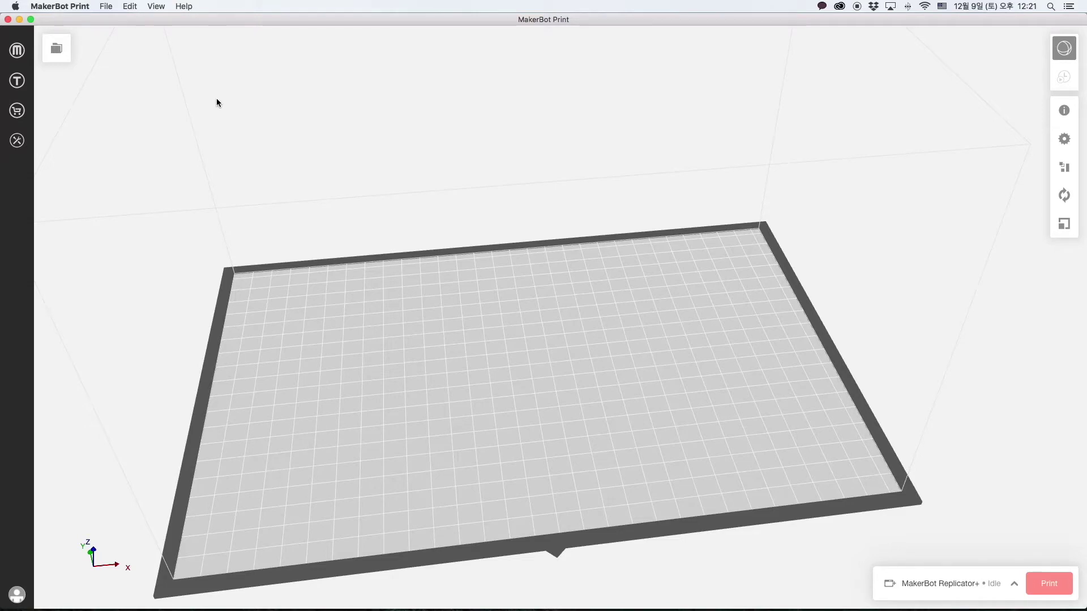
In MakerBot Print, add Test_Cube.stl from the files folder to the build plate and hide the project details
{"action": "left_click", "coordinate": [64, 56]}
{"action": "left_click", "coordinate": [85, 84]}
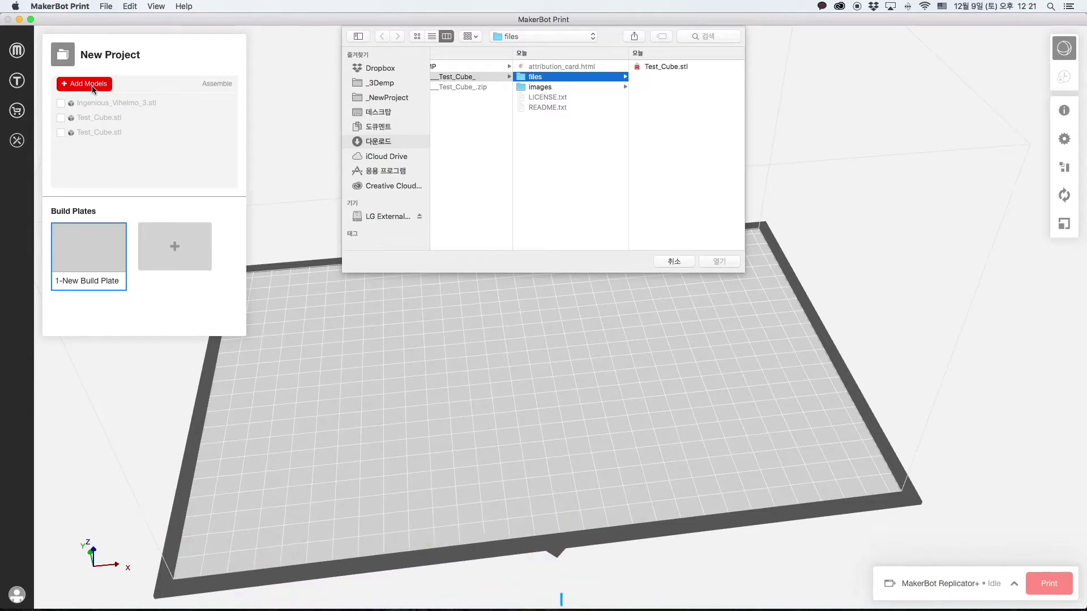
{"action": "left_click", "coordinate": [664, 66]}
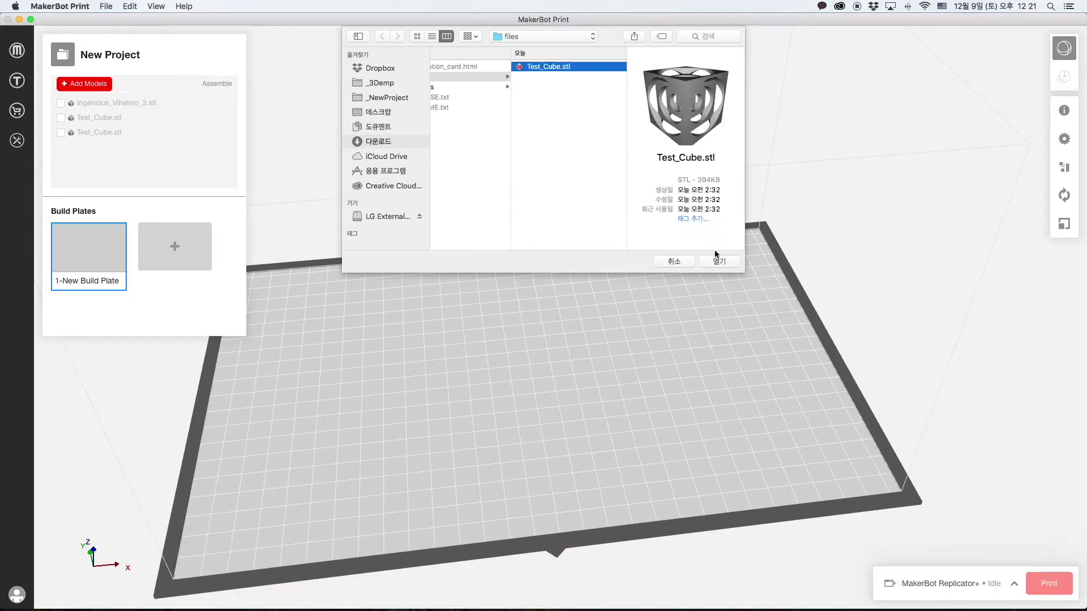
{"action": "left_click", "coordinate": [715, 262]}
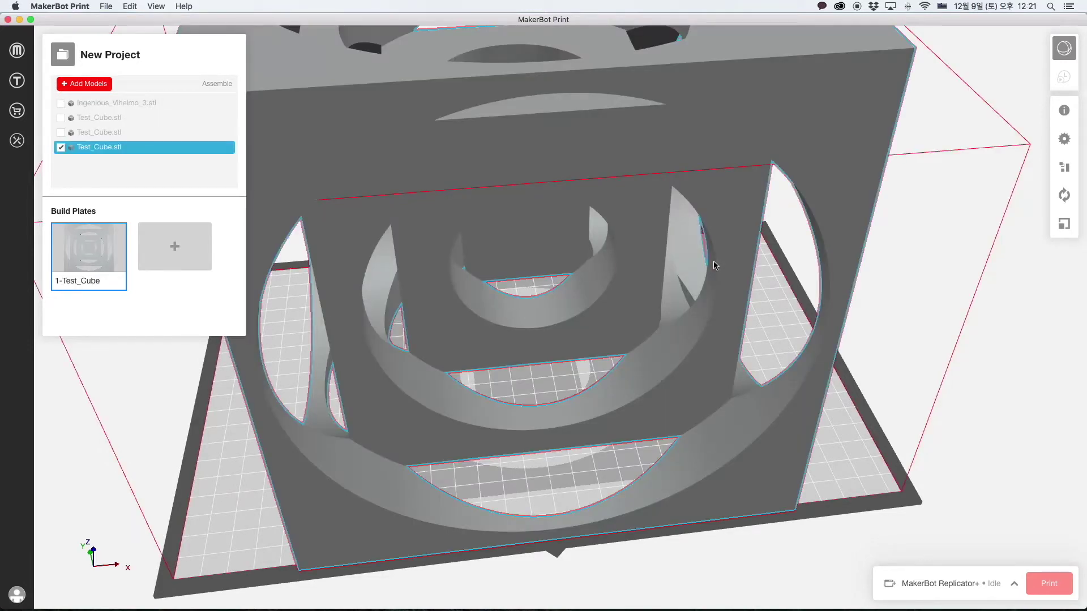
{"action": "right_click_drag", "start_coordinate": [731, 419], "coordinate": [860, 375]}
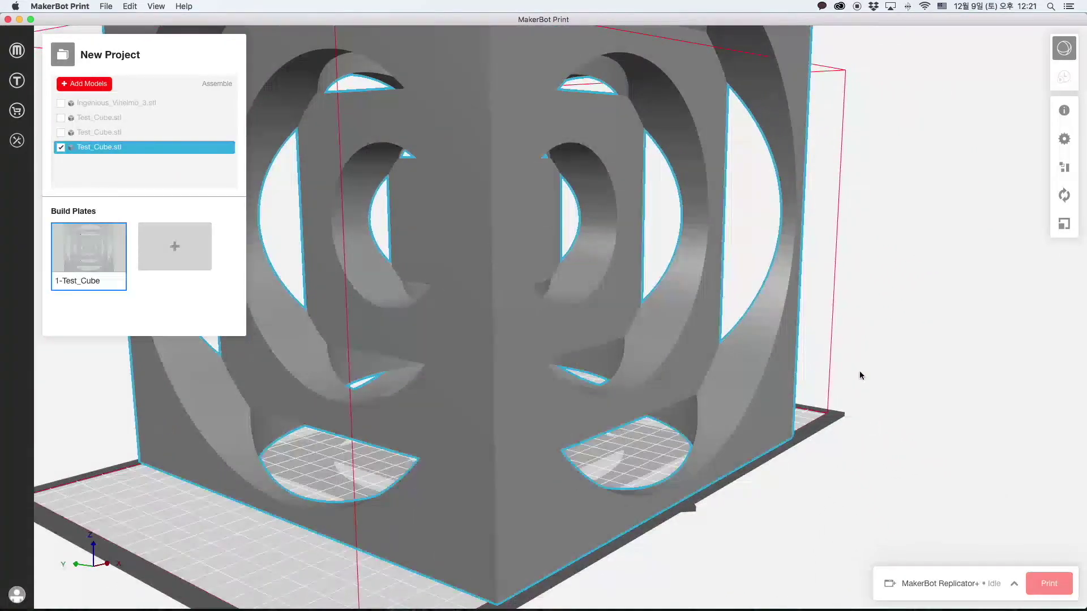
{"action": "left_click", "coordinate": [72, 59]}
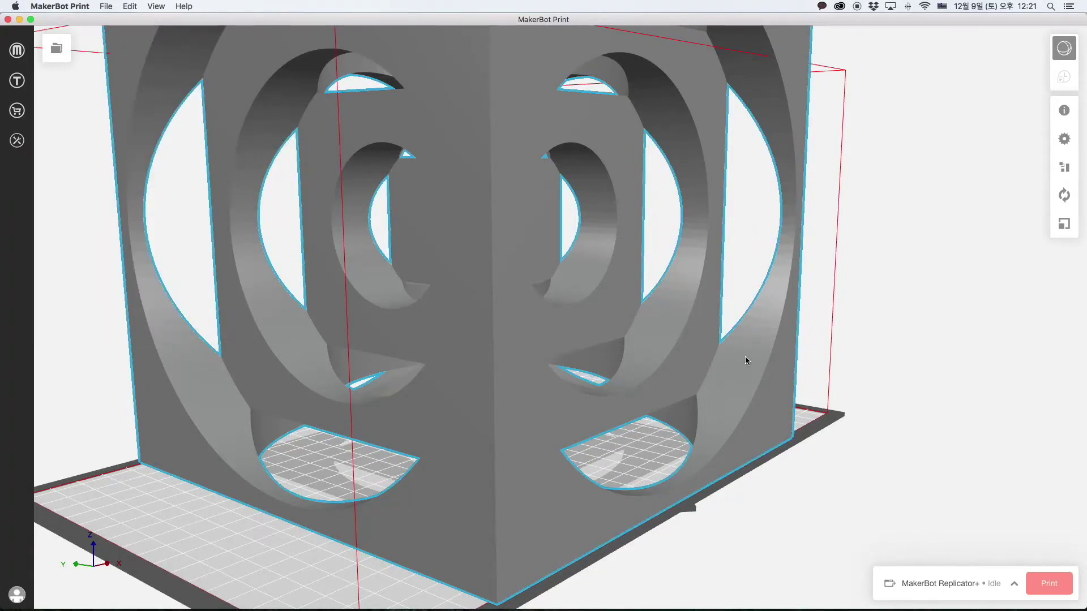
Examine from several distances and angles how the test cube's size compares with the printer's build volume
{"action": "scroll", "coordinate": [745, 356], "scroll_direction": "down", "scroll_amount": 5}
{"action": "scroll", "coordinate": [753, 368], "scroll_direction": "up", "scroll_amount": 5}
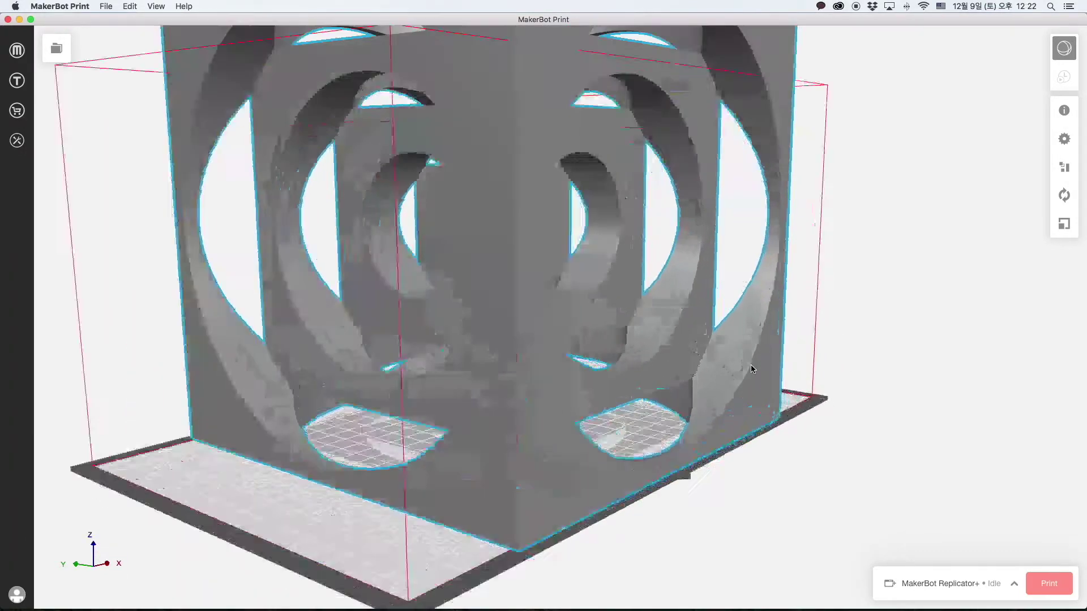
{"action": "scroll", "coordinate": [753, 365], "scroll_direction": "down", "scroll_amount": 1}
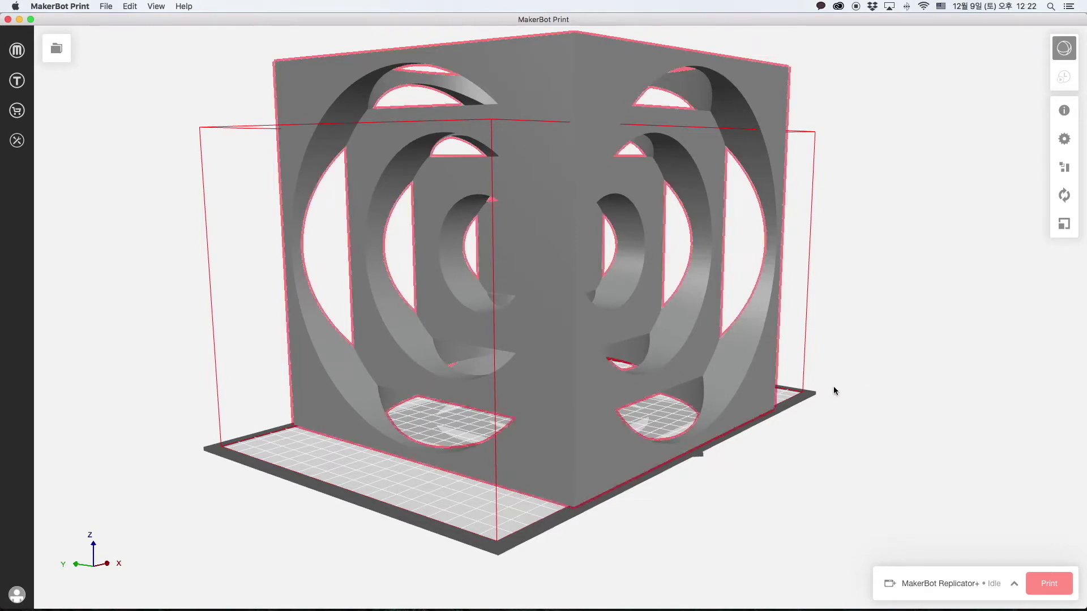
{"action": "scroll", "coordinate": [847, 394], "scroll_direction": "down", "scroll_amount": 5}
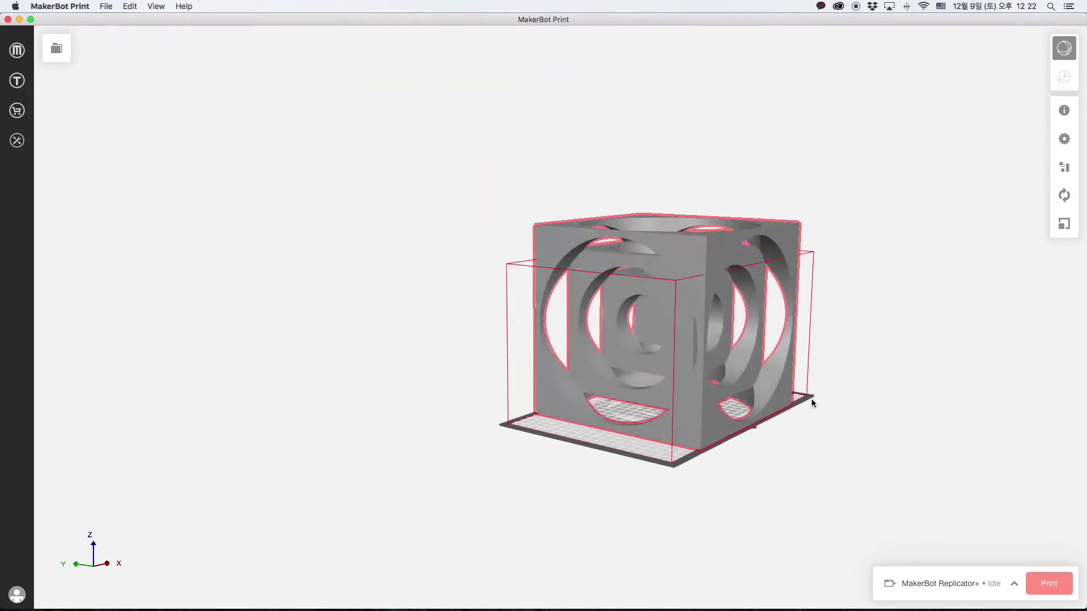
{"action": "scroll", "coordinate": [745, 406], "scroll_direction": "up", "scroll_amount": 2}
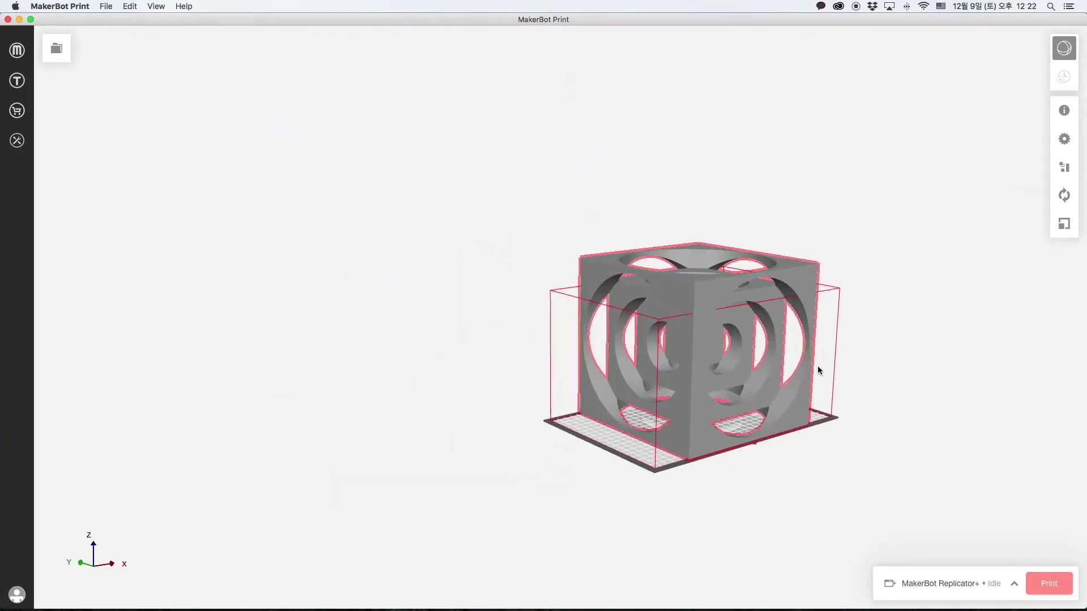
{"action": "scroll", "coordinate": [818, 369], "scroll_direction": "up", "scroll_amount": 5}
{"action": "scroll", "coordinate": [817, 370], "scroll_direction": "down", "scroll_amount": 5}
{"action": "scroll", "coordinate": [818, 369], "scroll_direction": "up", "scroll_amount": 5}
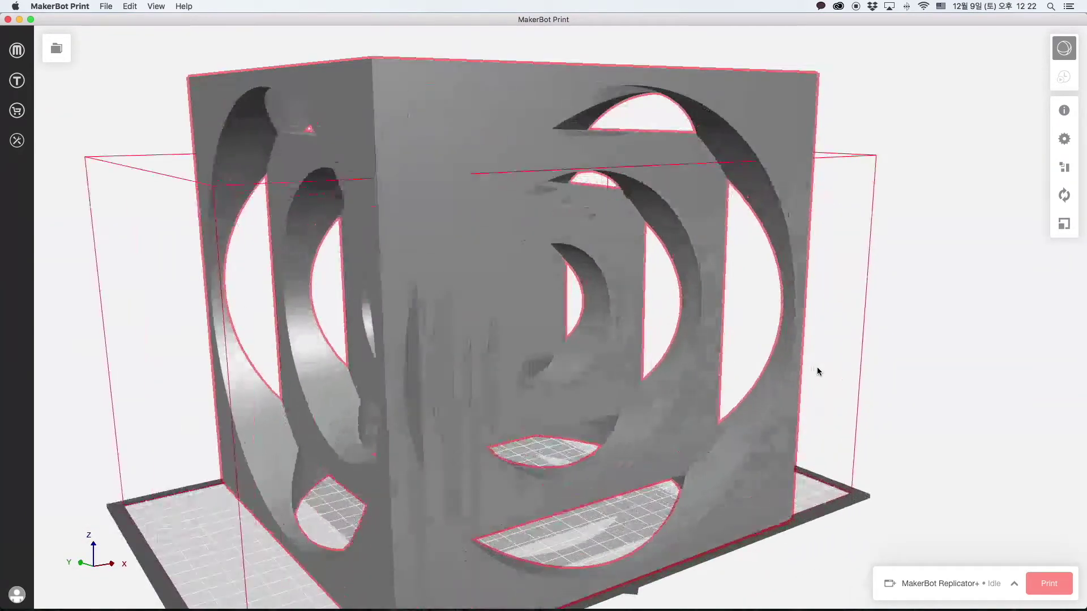
{"action": "scroll", "coordinate": [818, 372], "scroll_direction": "down", "scroll_amount": 5}
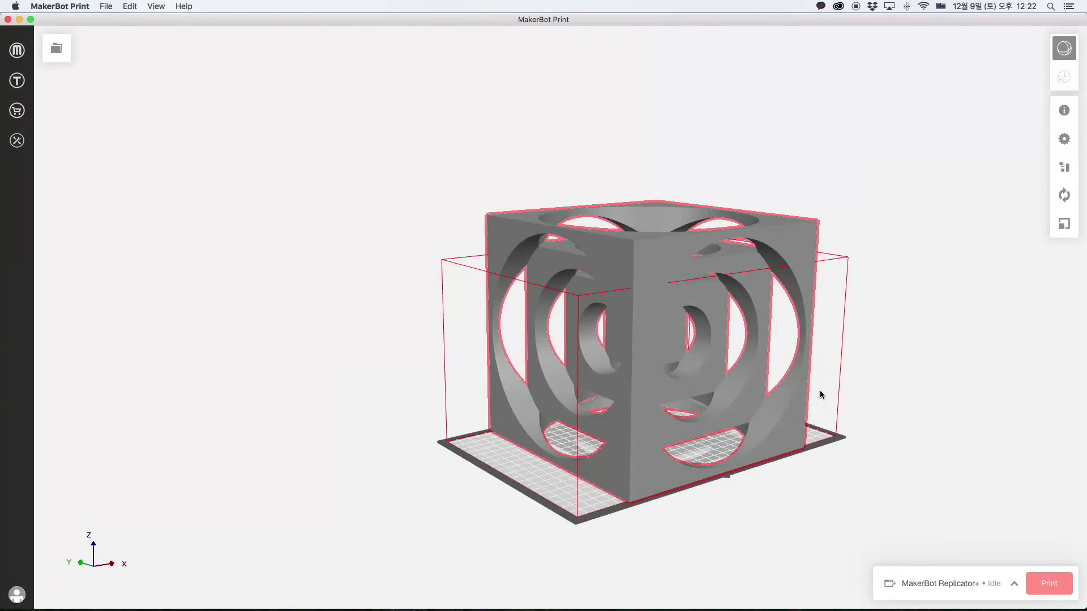
Scale the test cube uniformly to 15 %
{"action": "left_click", "coordinate": [1061, 229]}
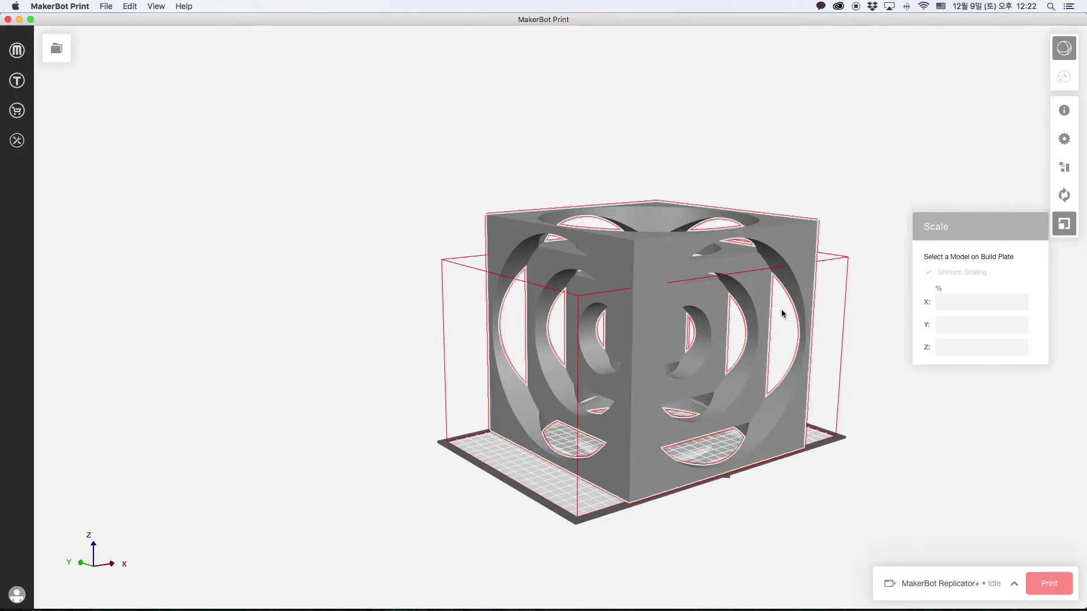
{"action": "left_click", "coordinate": [798, 248]}
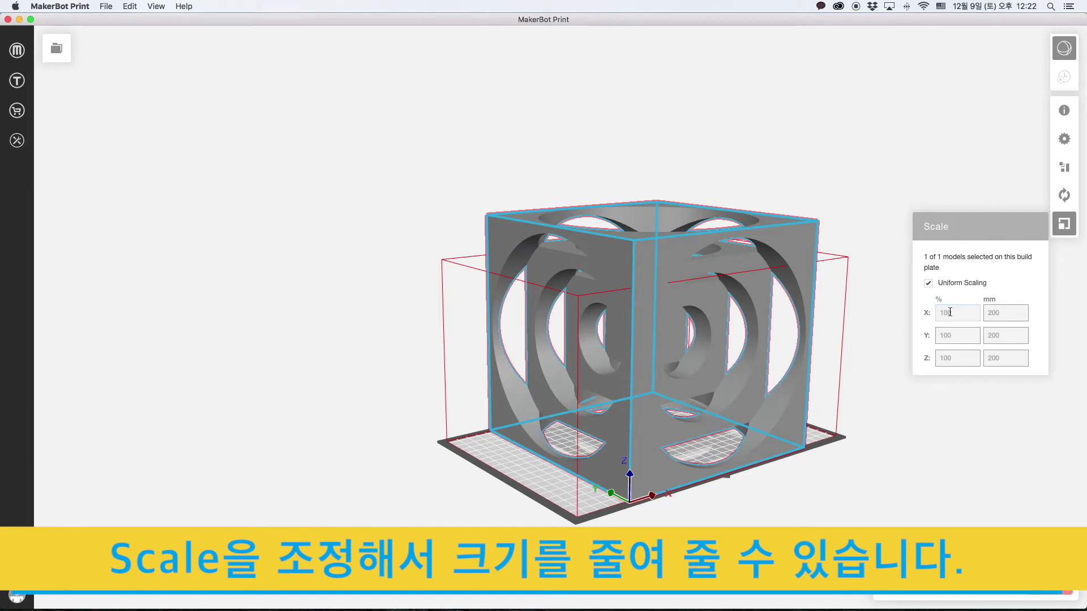
{"action": "left_click", "coordinate": [950, 312]}
{"action": "type", "text": "15"}
{"action": "key", "text": "Return"}
{"action": "left_click_drag", "start_coordinate": [798, 391], "coordinate": [761, 416]}
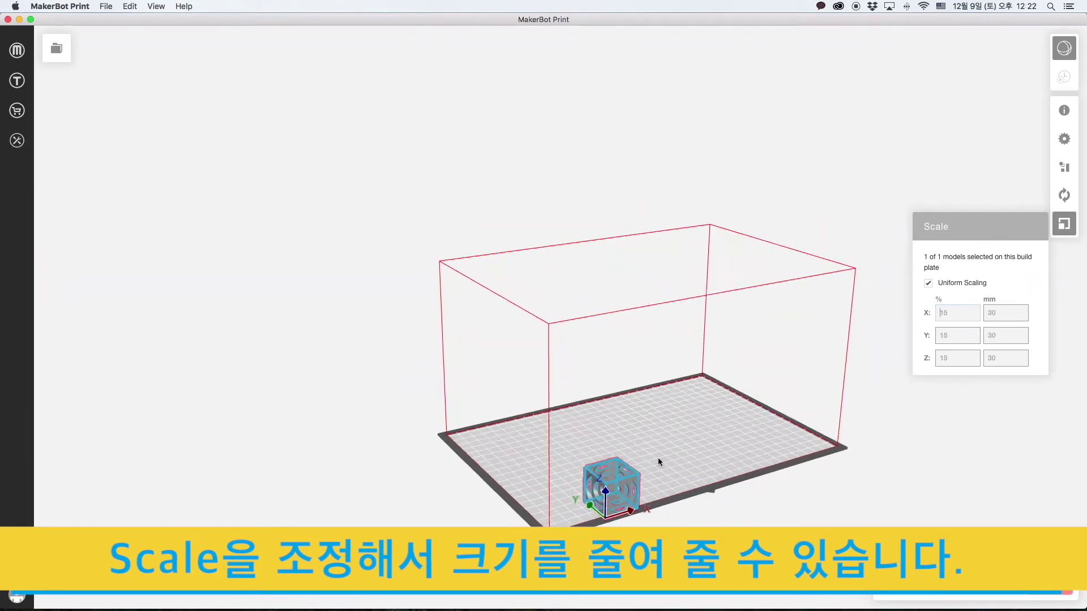
Move the scaled cube inward from the front edge of the build plate, deselect it and close the Scale settings
{"action": "left_click", "coordinate": [632, 471]}
{"action": "left_click_drag", "start_coordinate": [619, 485], "coordinate": [650, 421]}
{"action": "scroll", "coordinate": [683, 438], "scroll_direction": "up", "scroll_amount": 5}
{"action": "scroll", "coordinate": [636, 442], "scroll_direction": "up", "scroll_amount": 5}
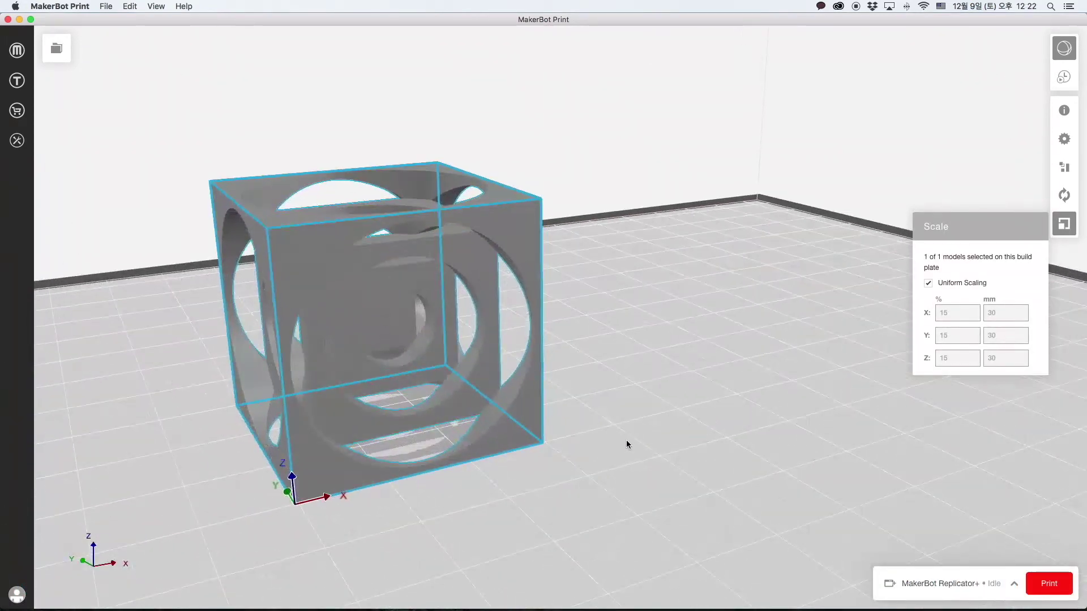
{"action": "left_click", "coordinate": [655, 443]}
{"action": "scroll", "coordinate": [648, 439], "scroll_direction": "up", "scroll_amount": 3}
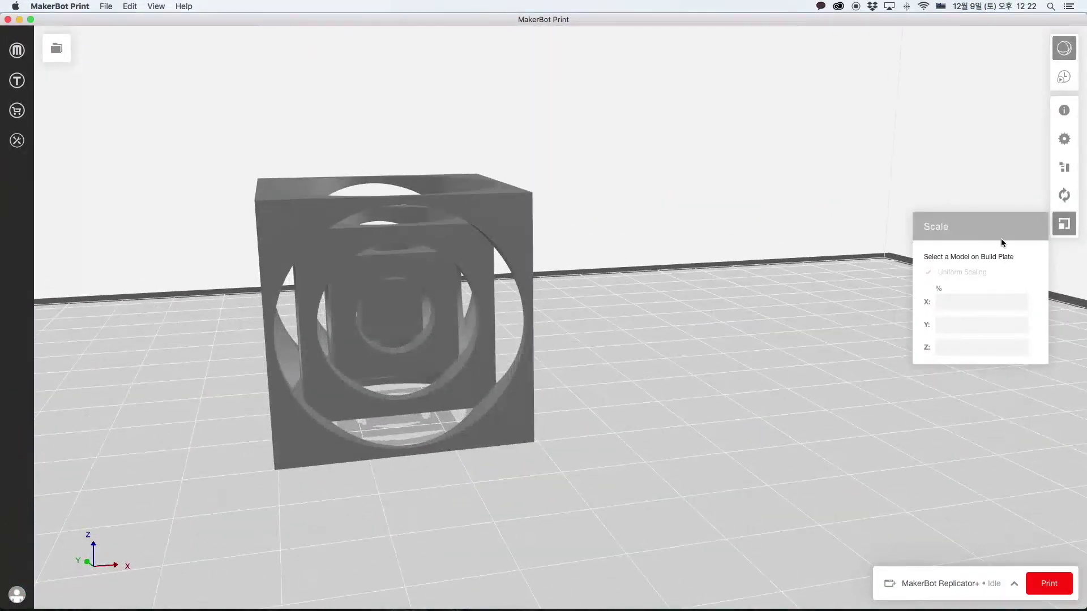
{"action": "left_click", "coordinate": [1064, 224]}
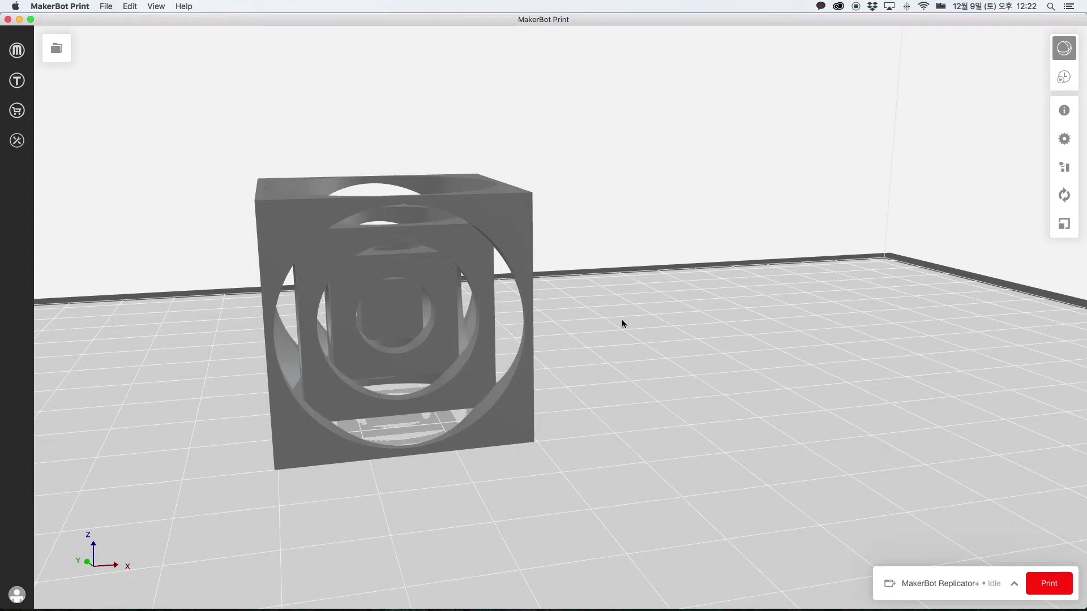
Show the print settings, generate the print preview and inspect the support material around the cube
{"action": "left_click", "coordinate": [1064, 139]}
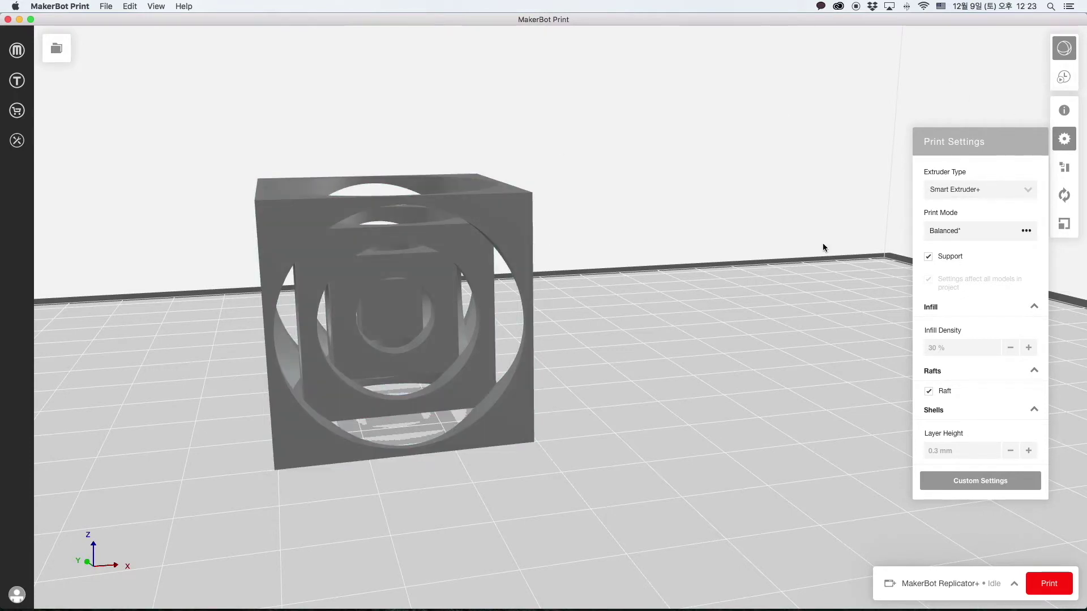
{"action": "left_click", "coordinate": [1058, 83]}
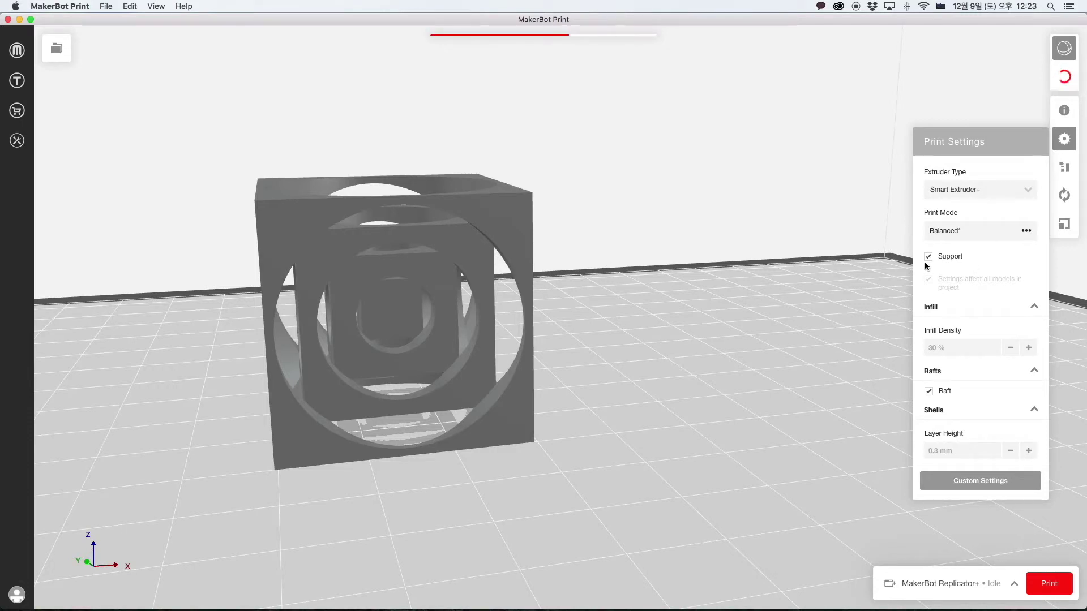
{"action": "right_click_drag", "start_coordinate": [457, 255], "coordinate": [676, 474]}
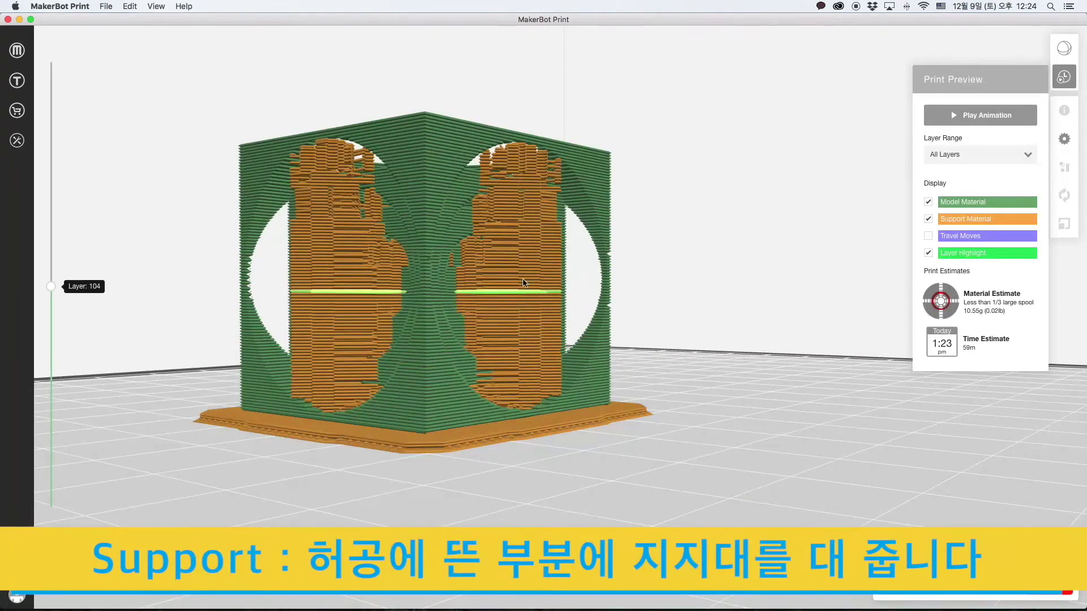
{"action": "left_click_drag", "start_coordinate": [541, 186], "coordinate": [638, 320]}
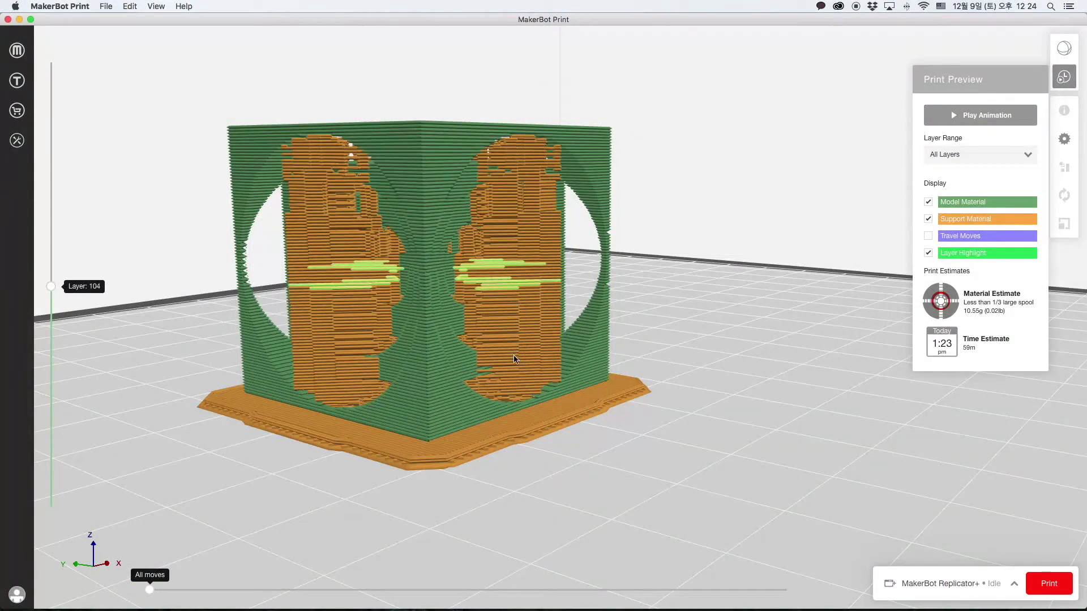
Return from the preview to the print settings and set the infill density to 30 %
{"action": "left_click_drag", "start_coordinate": [514, 360], "coordinate": [505, 359]}
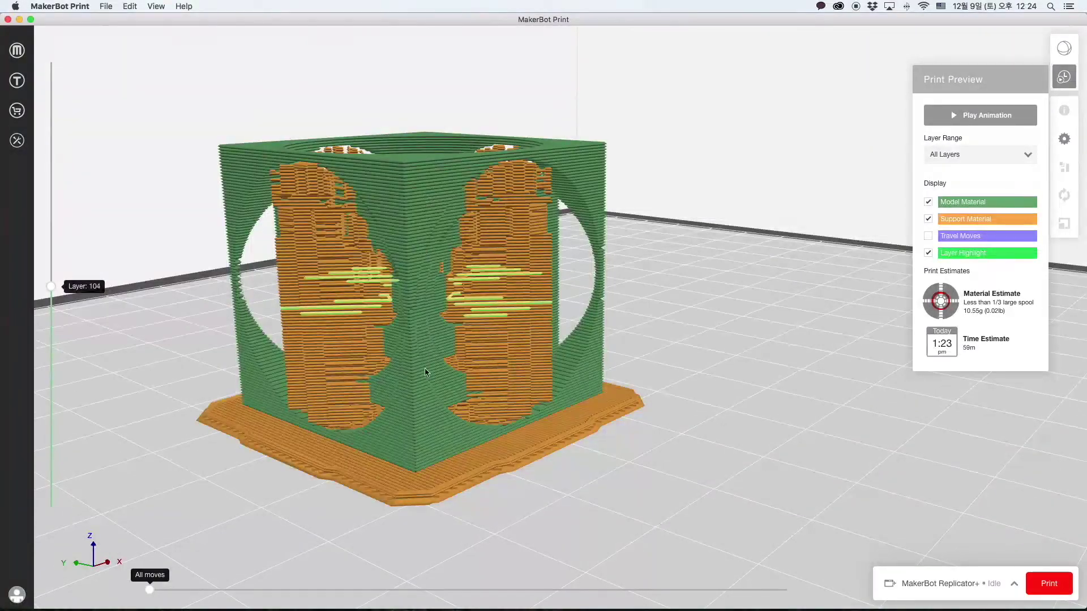
{"action": "left_click", "coordinate": [1059, 142]}
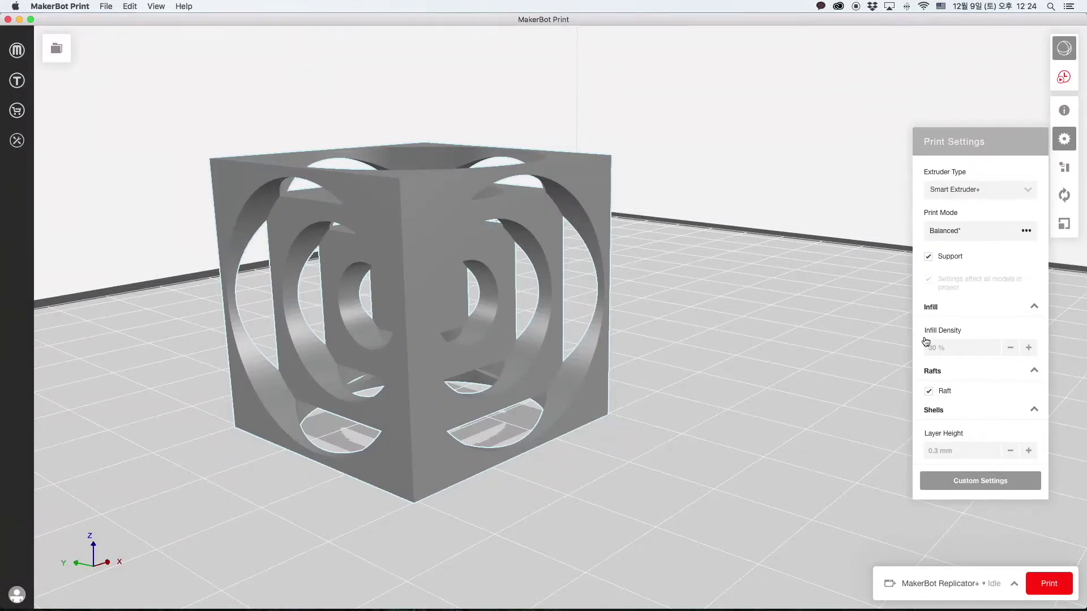
{"action": "right_click", "coordinate": [604, 352]}
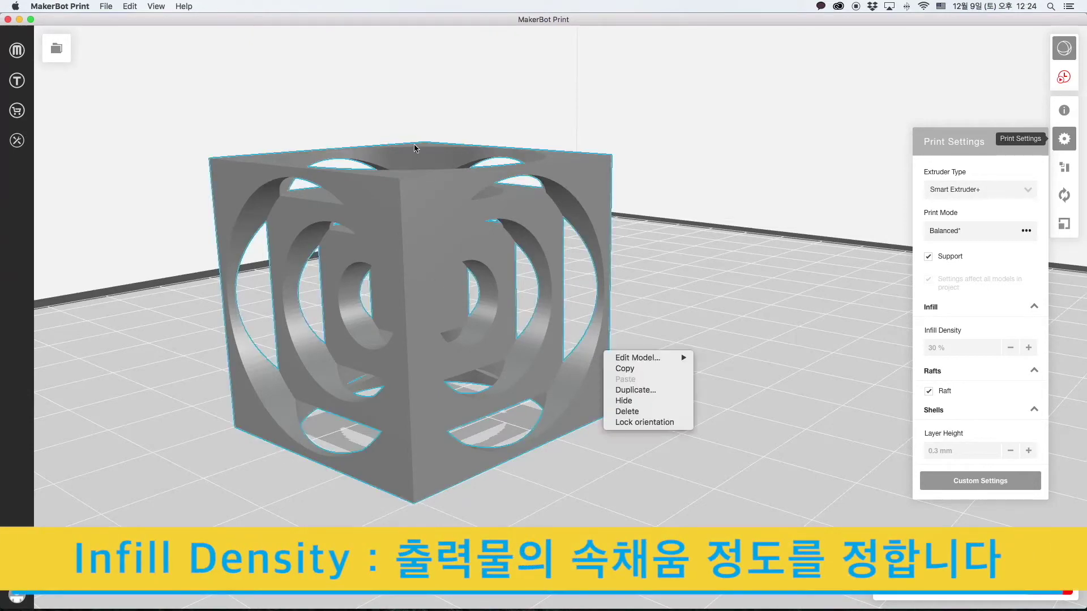
{"action": "left_click", "coordinate": [471, 240]}
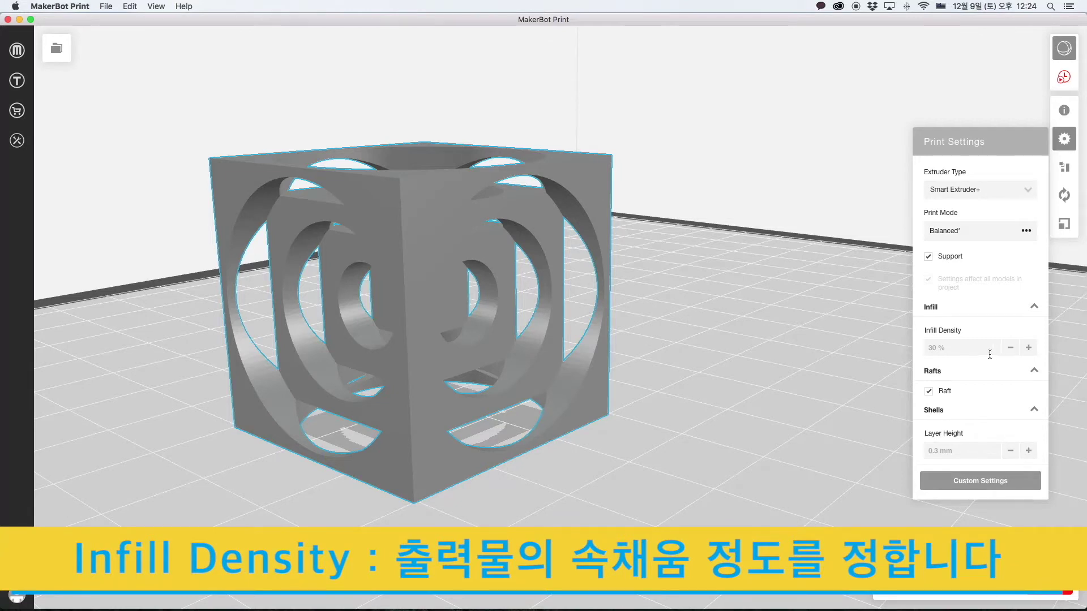
{"action": "left_click", "coordinate": [961, 351]}
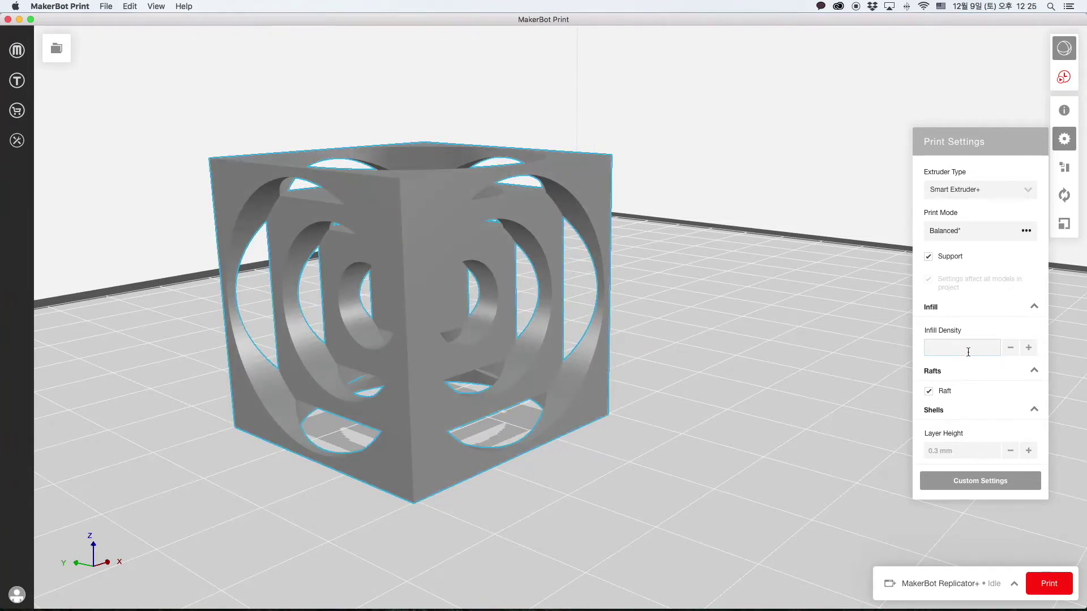
{"action": "type", "text": "30"}
{"action": "left_click", "coordinate": [996, 370]}
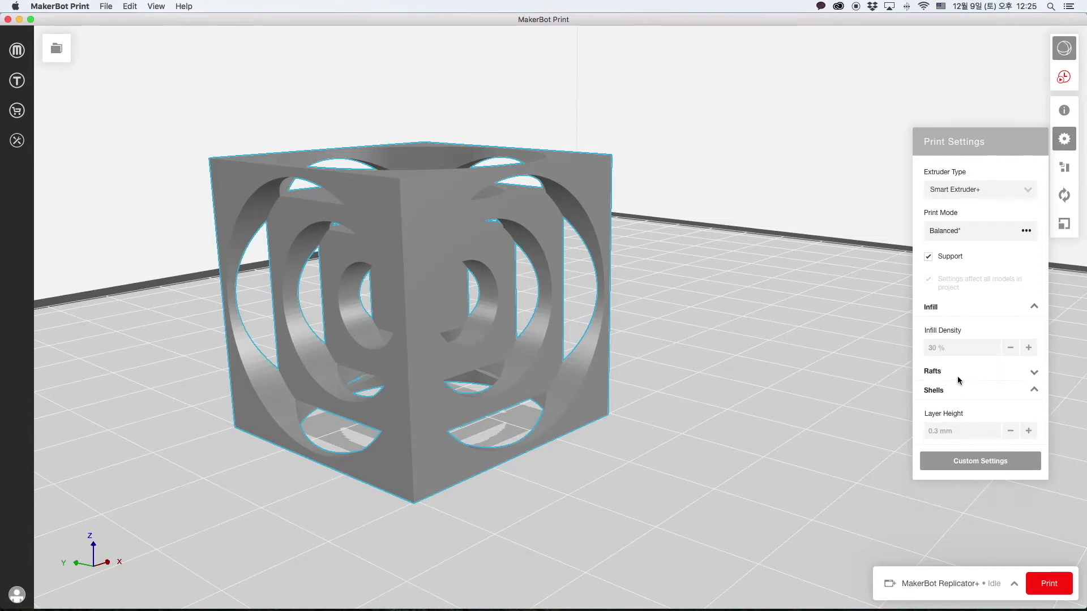
{"action": "left_click", "coordinate": [1034, 372]}
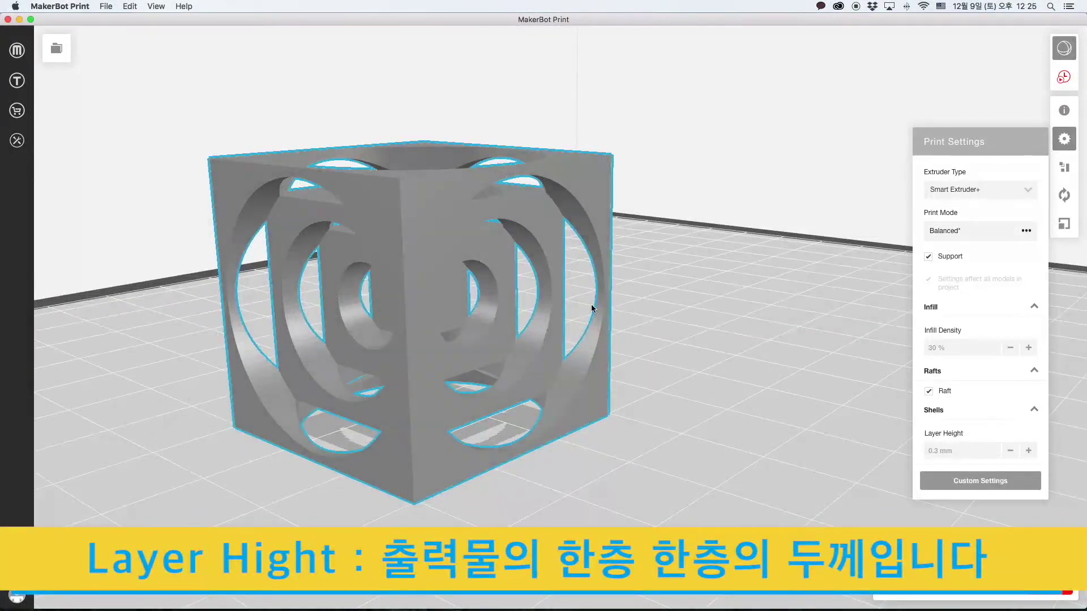
Try a layer height of 0.1 mm and reset the setting to its default
{"action": "left_click", "coordinate": [927, 451]}
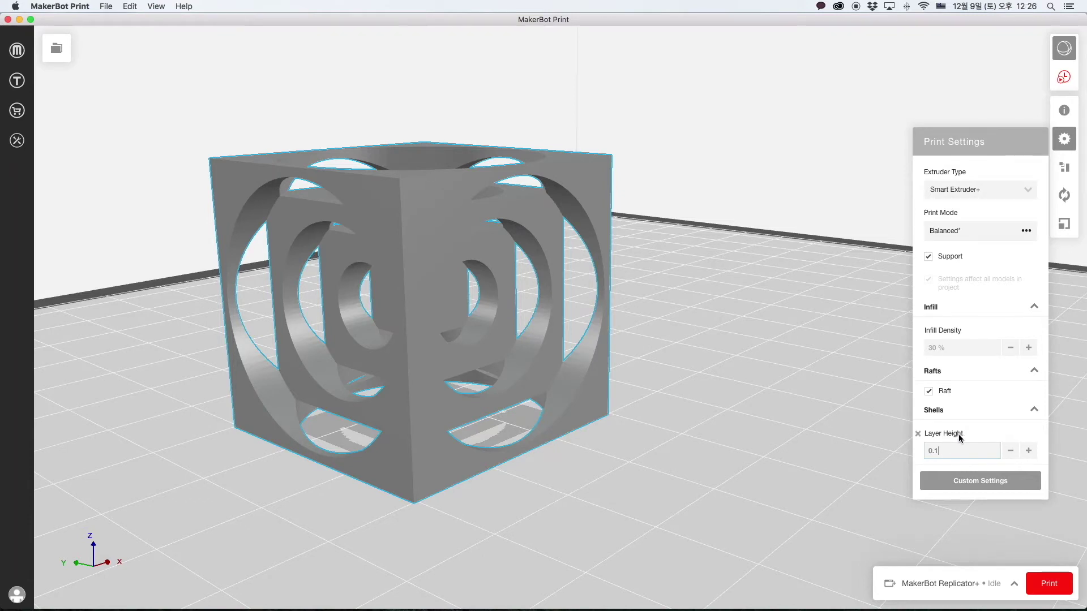
{"action": "left_click", "coordinate": [918, 435]}
Turn off the raft and enter an infill density of 30 %
{"action": "left_click", "coordinate": [931, 396]}
{"action": "left_click", "coordinate": [948, 349]}
{"action": "type", "text": "3"}
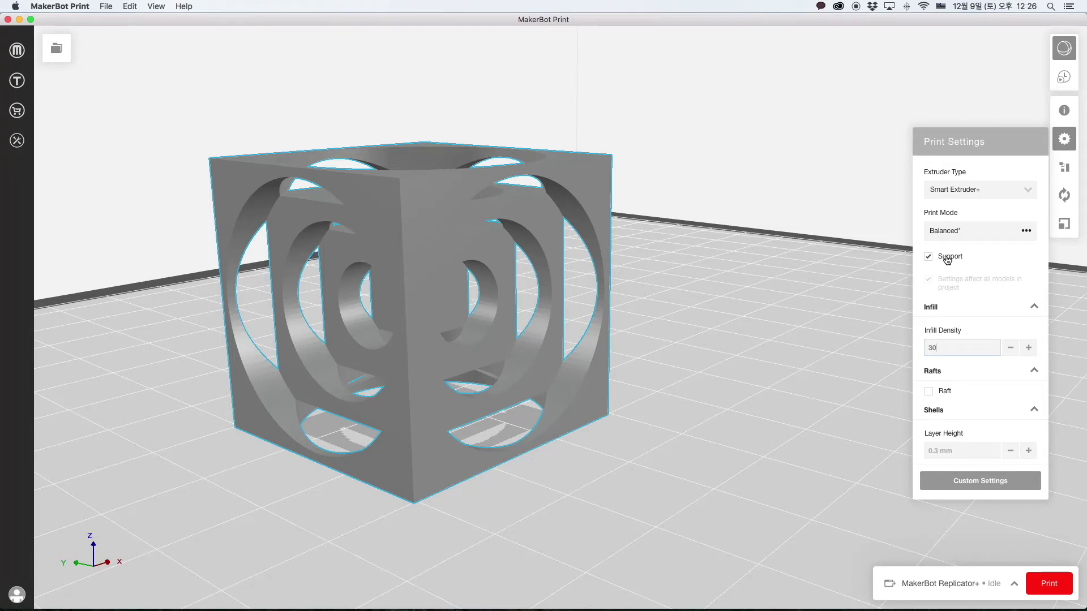
Generate the print preview with the new settings and set its layer range to Up to Layer
{"action": "left_click", "coordinate": [1067, 76]}
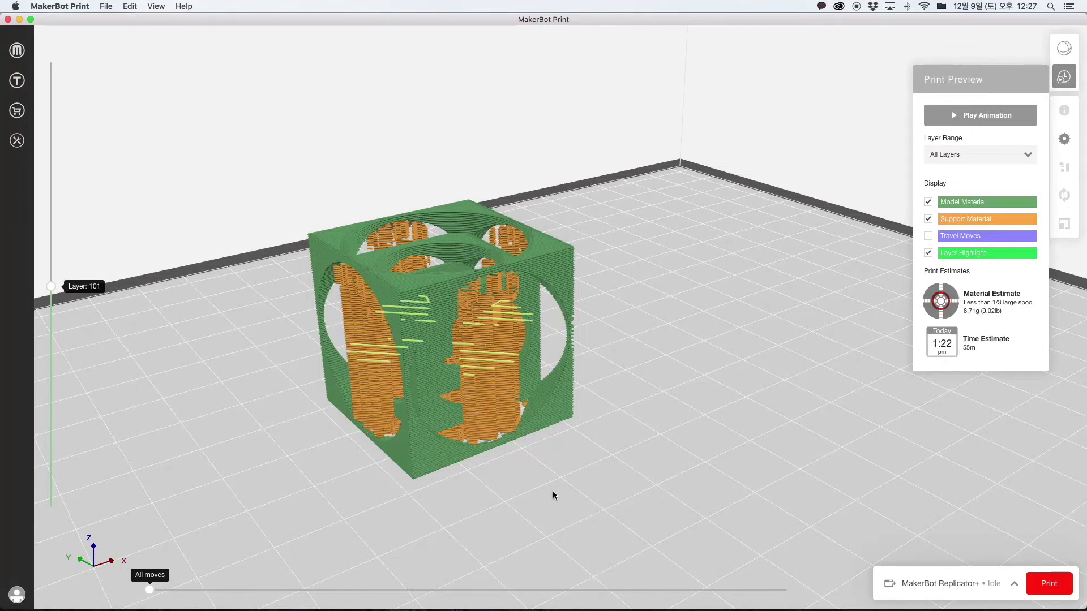
{"action": "left_click_drag", "start_coordinate": [553, 491], "coordinate": [569, 487]}
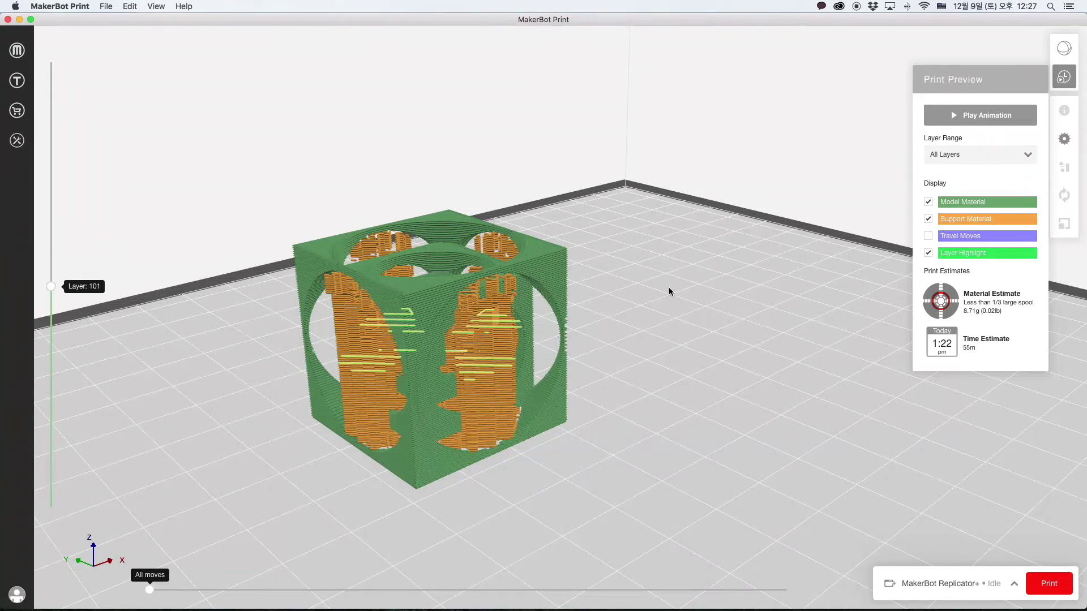
{"action": "left_click", "coordinate": [968, 154]}
{"action": "left_click", "coordinate": [957, 189]}
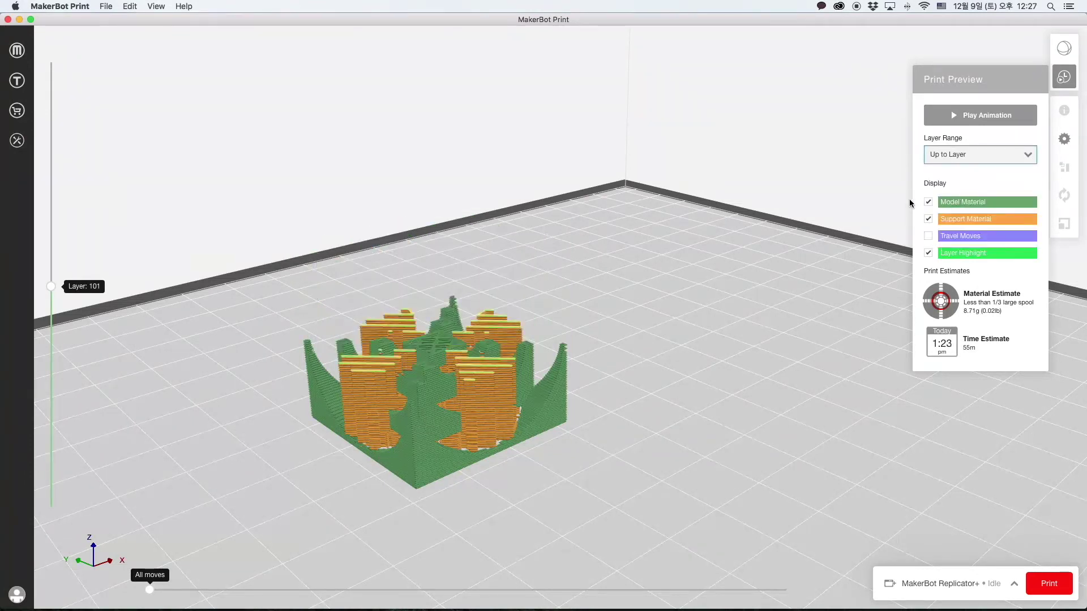
Examine the infill and supports at layers 38, 15 and 94, viewing the partial cube from several angles
{"action": "left_click_drag", "start_coordinate": [51, 287], "coordinate": [81, 426]}
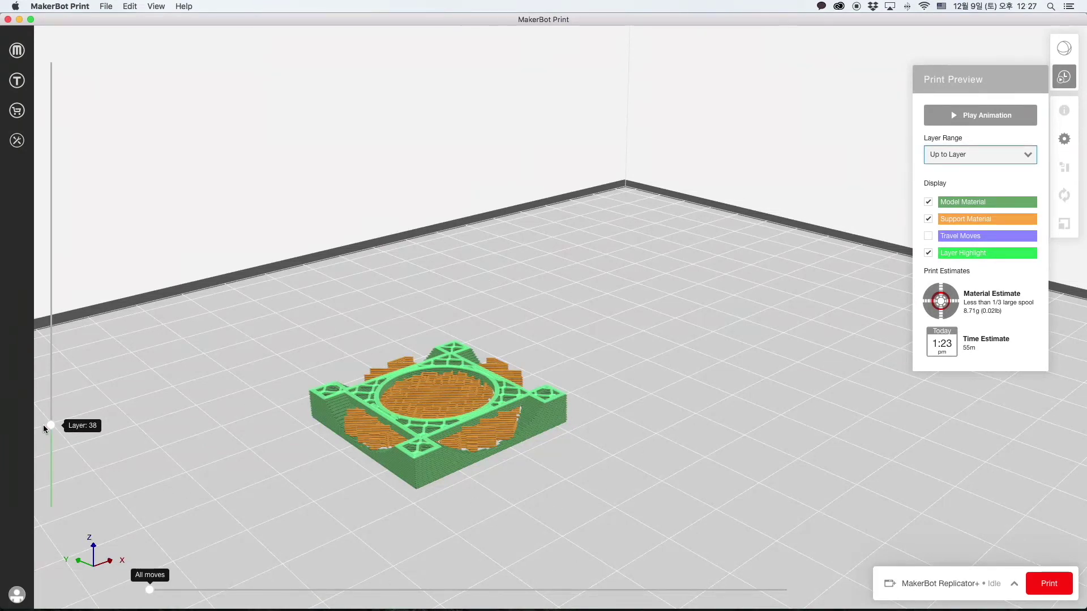
{"action": "left_click_drag", "start_coordinate": [50, 428], "coordinate": [54, 477]}
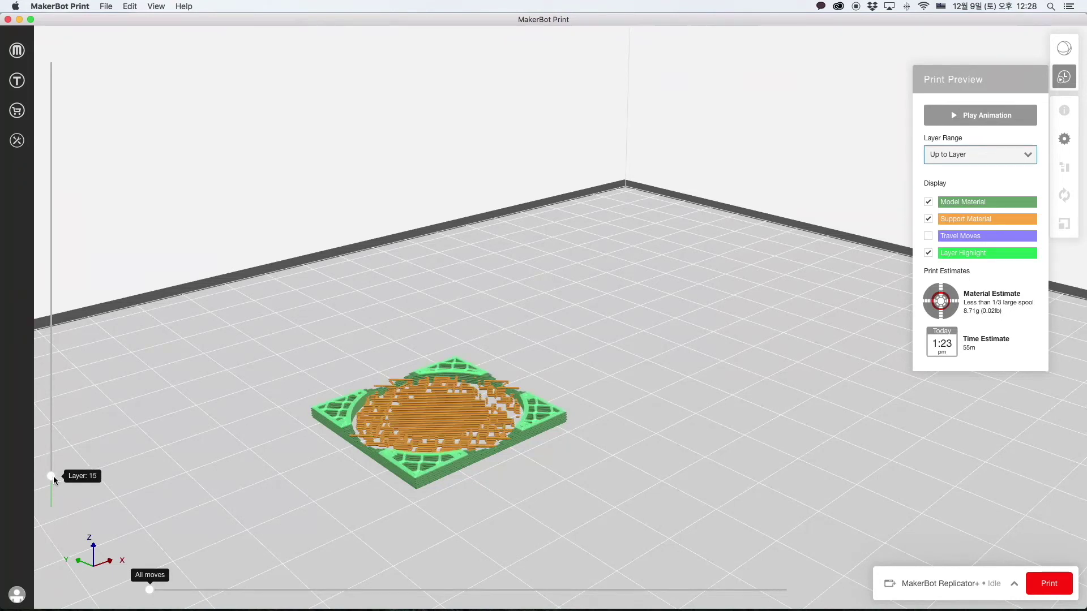
{"action": "left_click_drag", "start_coordinate": [53, 477], "coordinate": [76, 305]}
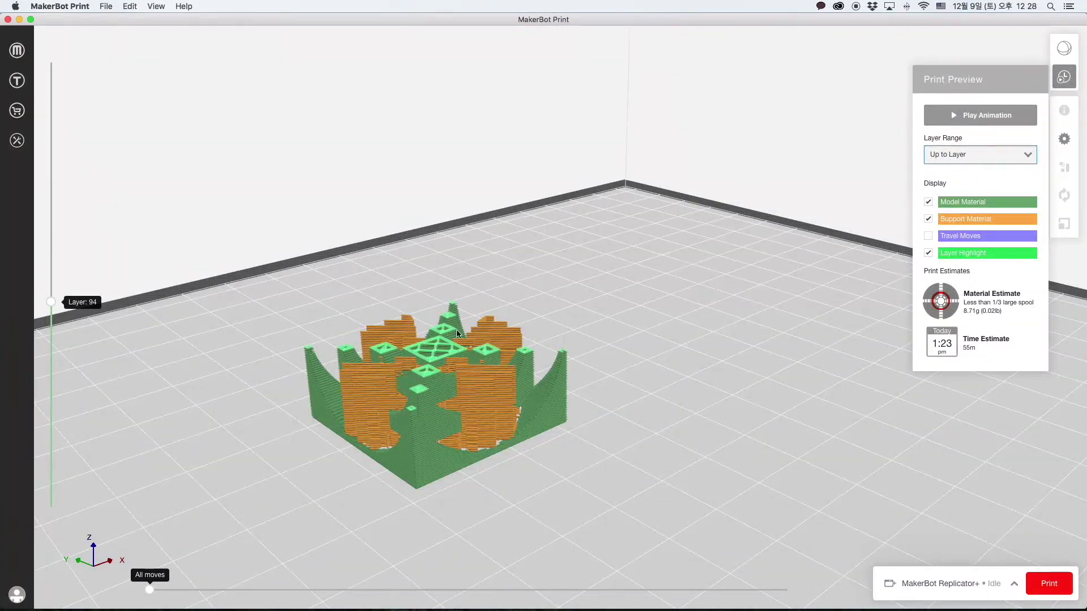
{"action": "right_click_drag", "start_coordinate": [373, 399], "coordinate": [508, 486]}
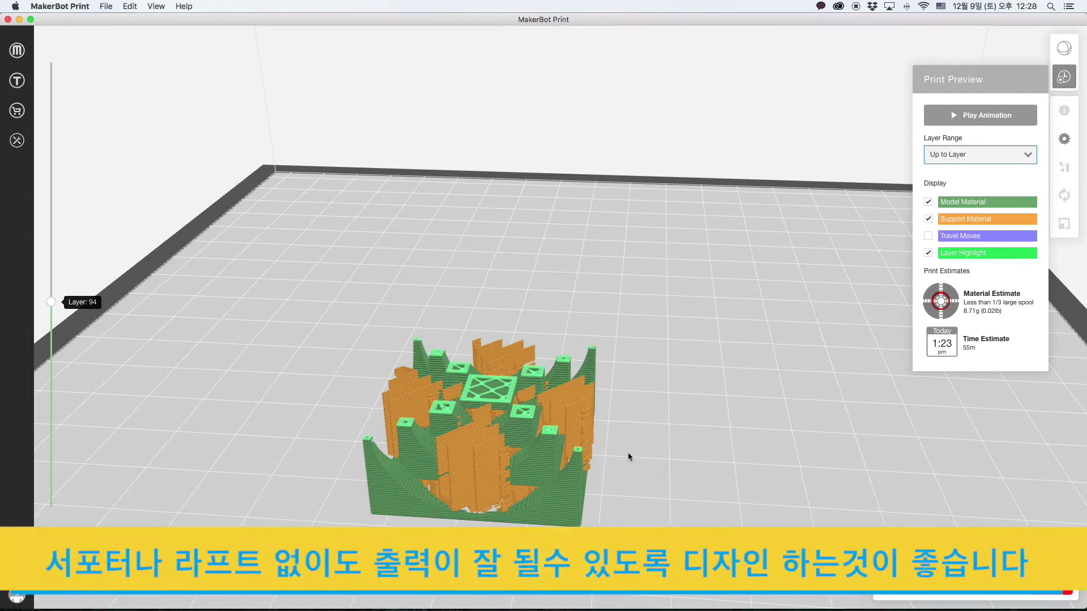
{"action": "left_click_drag", "start_coordinate": [665, 488], "coordinate": [503, 470]}
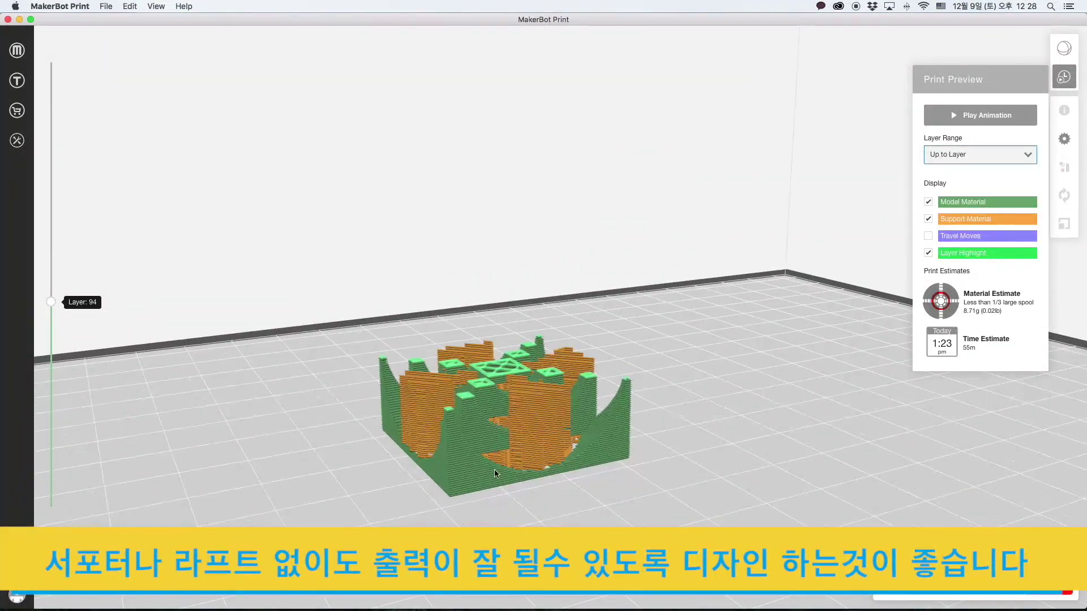
{"action": "mouse_move", "coordinate": [547, 500]}
{"action": "left_mouse_down"}
{"action": "mouse_move", "coordinate": [567, 507]}
{"action": "mouse_move", "coordinate": [554, 502]}
{"action": "left_mouse_up"}
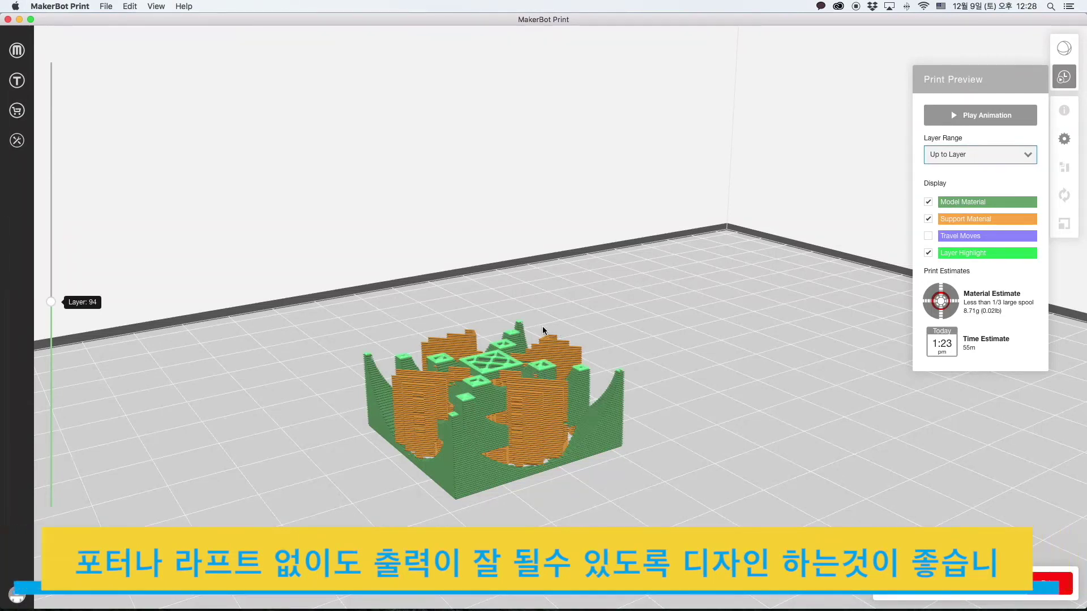
Show the preview up to layer 203 and inspect the complete cube and its supports from several angles
{"action": "left_click_drag", "start_coordinate": [52, 301], "coordinate": [48, 51]}
{"action": "right_click_drag", "start_coordinate": [557, 303], "coordinate": [538, 227]}
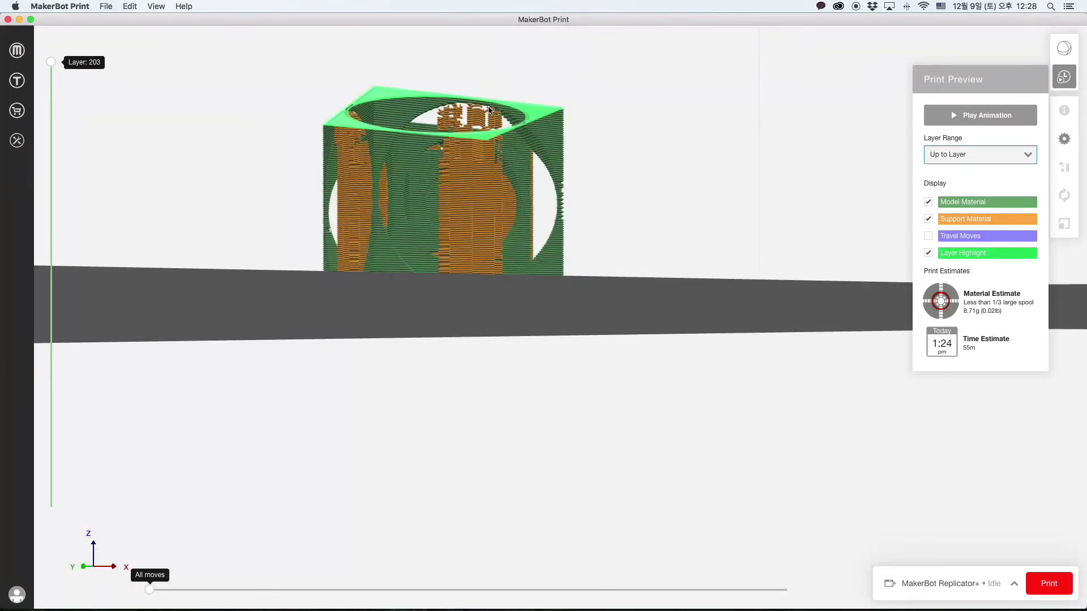
{"action": "right_click_drag", "start_coordinate": [493, 120], "coordinate": [528, 260]}
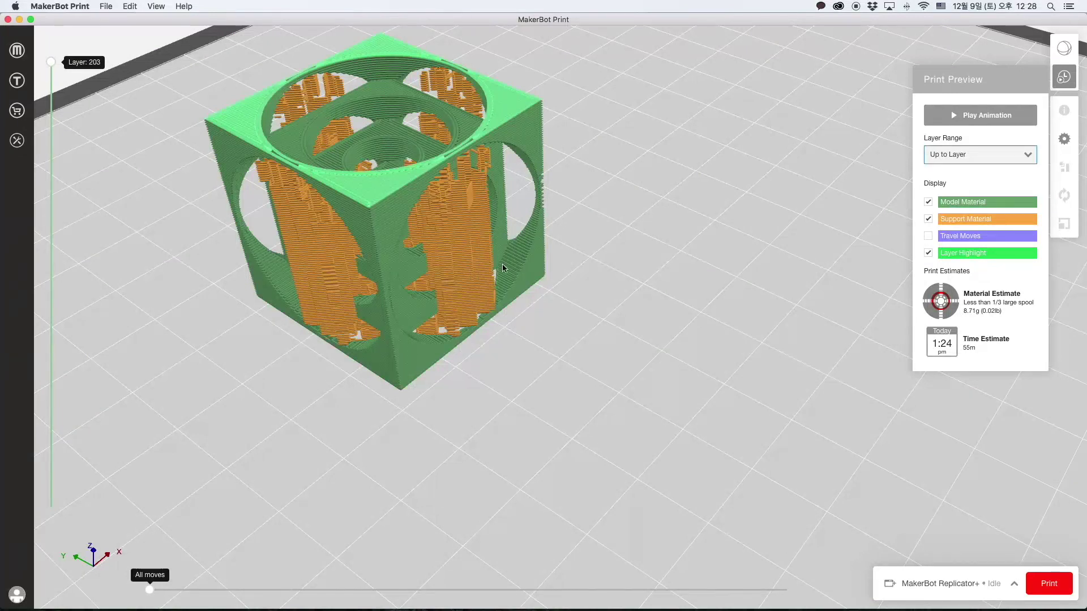
{"action": "middle_click_drag", "start_coordinate": [469, 269], "coordinate": [725, 372]}
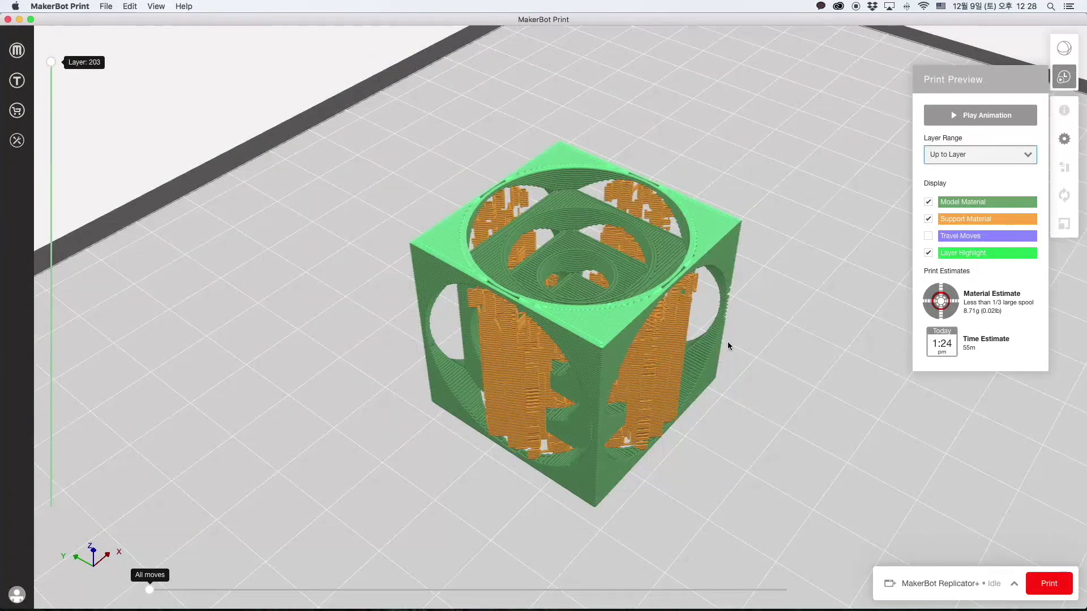
{"action": "right_click_drag", "start_coordinate": [739, 451], "coordinate": [667, 453]}
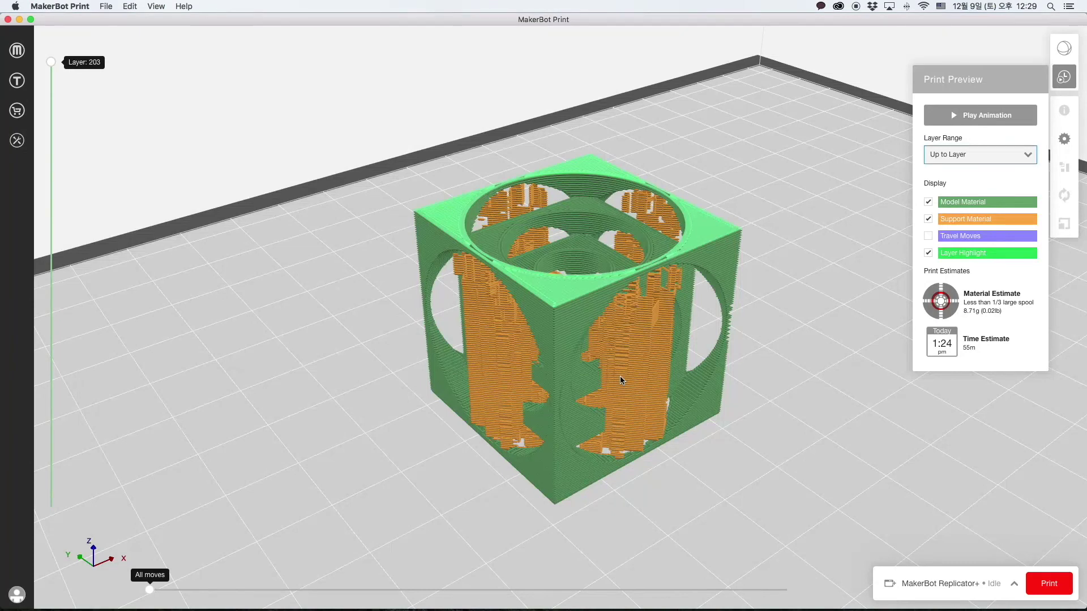
Send the cube to the MakerBot Replicator+ and confirm the clear build plate to start the print
{"action": "left_click", "coordinate": [1035, 581]}
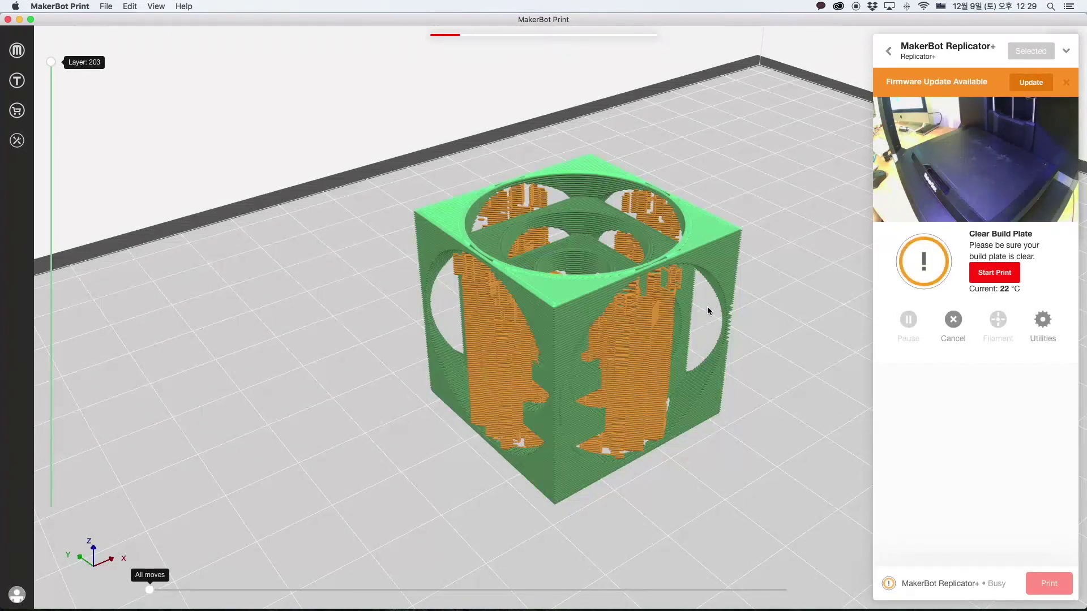
{"action": "left_click", "coordinate": [989, 274]}
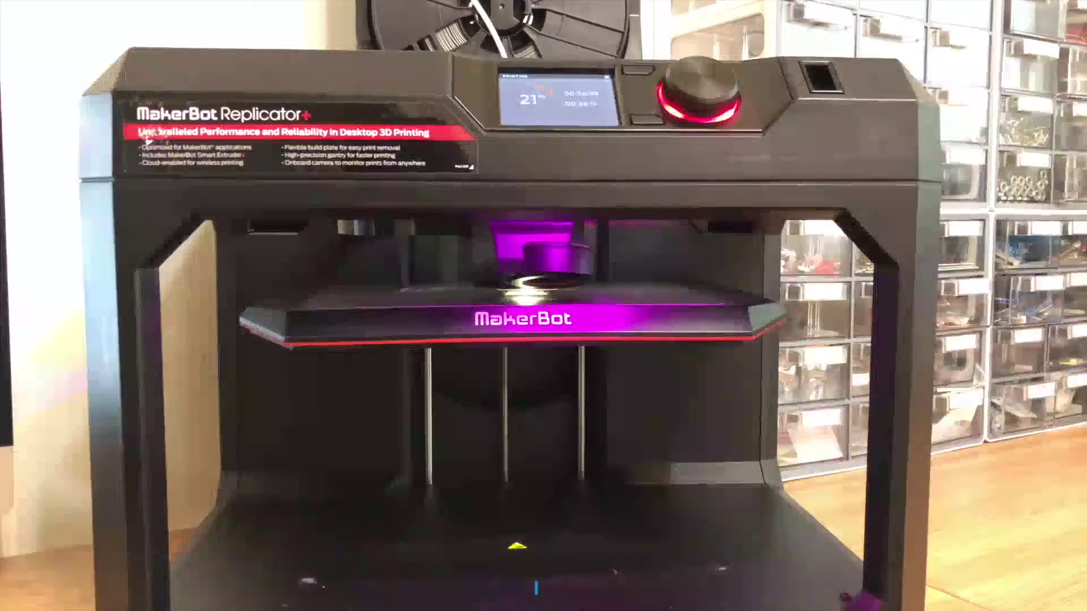